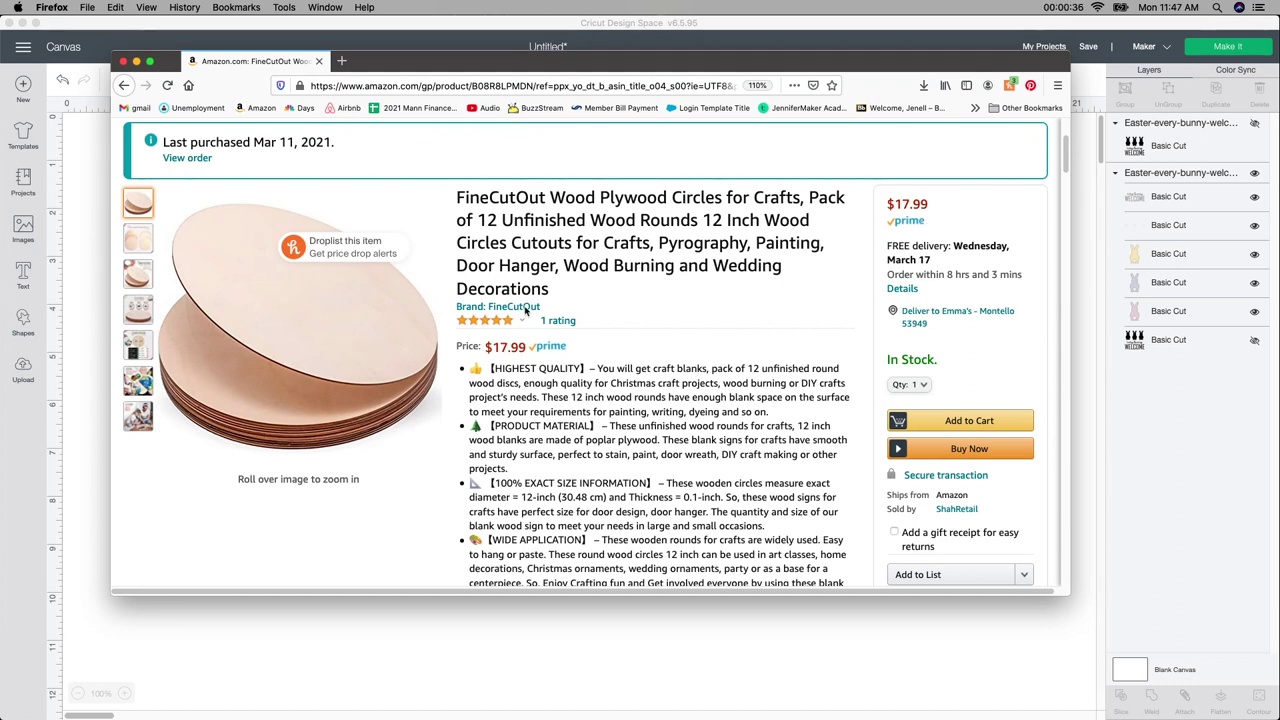
Step: Examine the dimensions of the plywood circles in the product images, and close the browser window
mouse_move(308, 366)
mouse_move(142, 245)
mouse_move(133, 273)
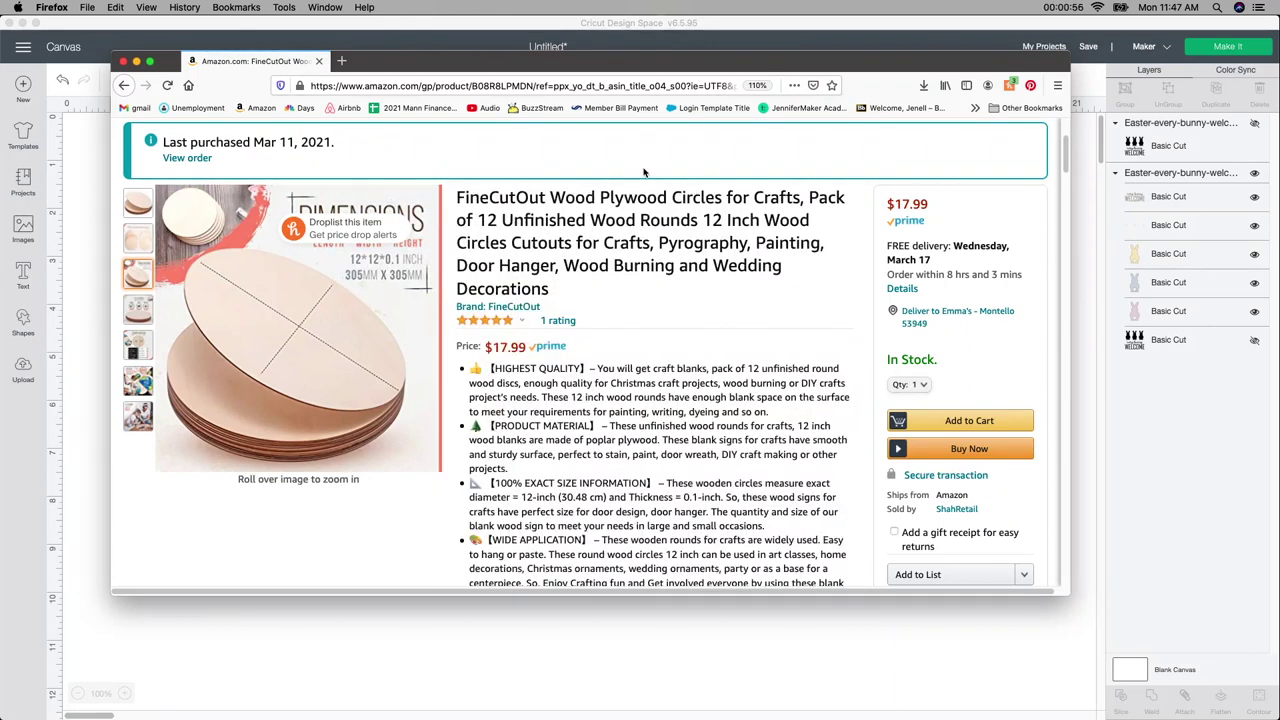
left_click(123, 62)
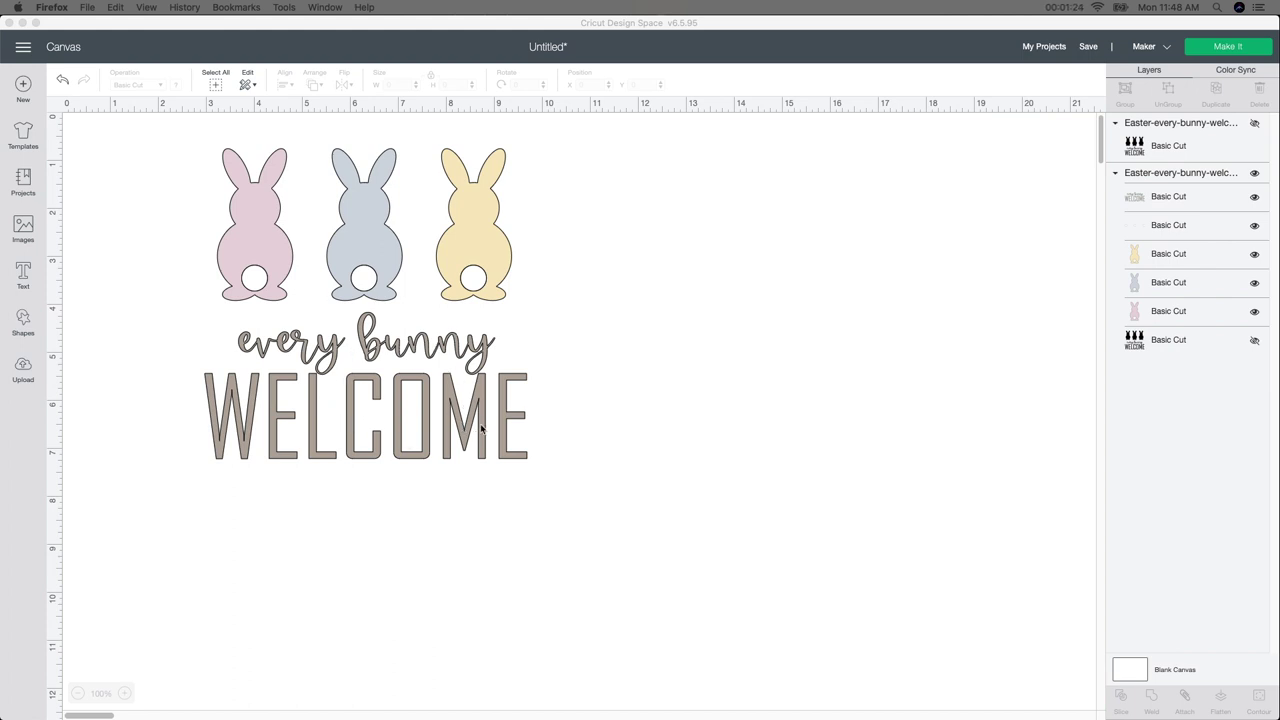
Step: Add the text "Welcome" and place it in the blank area beside the bunny design, at about X 10.8, Y 3.5
left_click(21, 270)
left_click(22, 272)
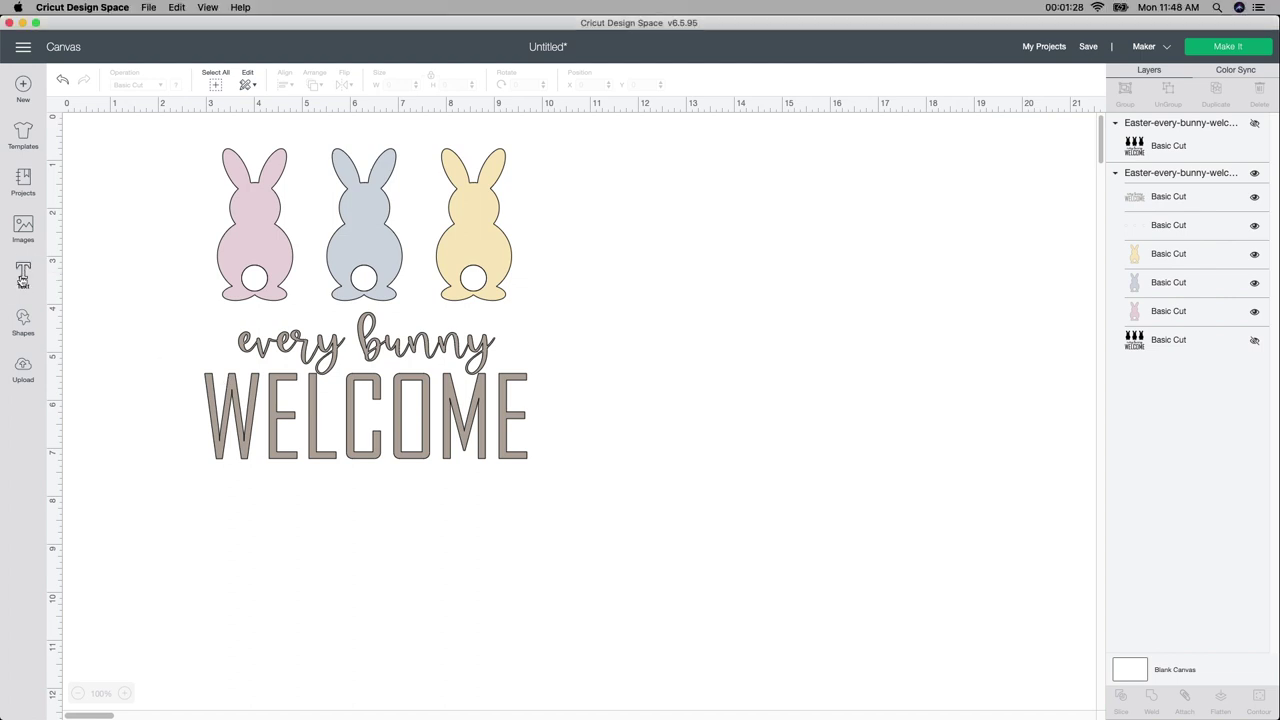
type("Welcome")
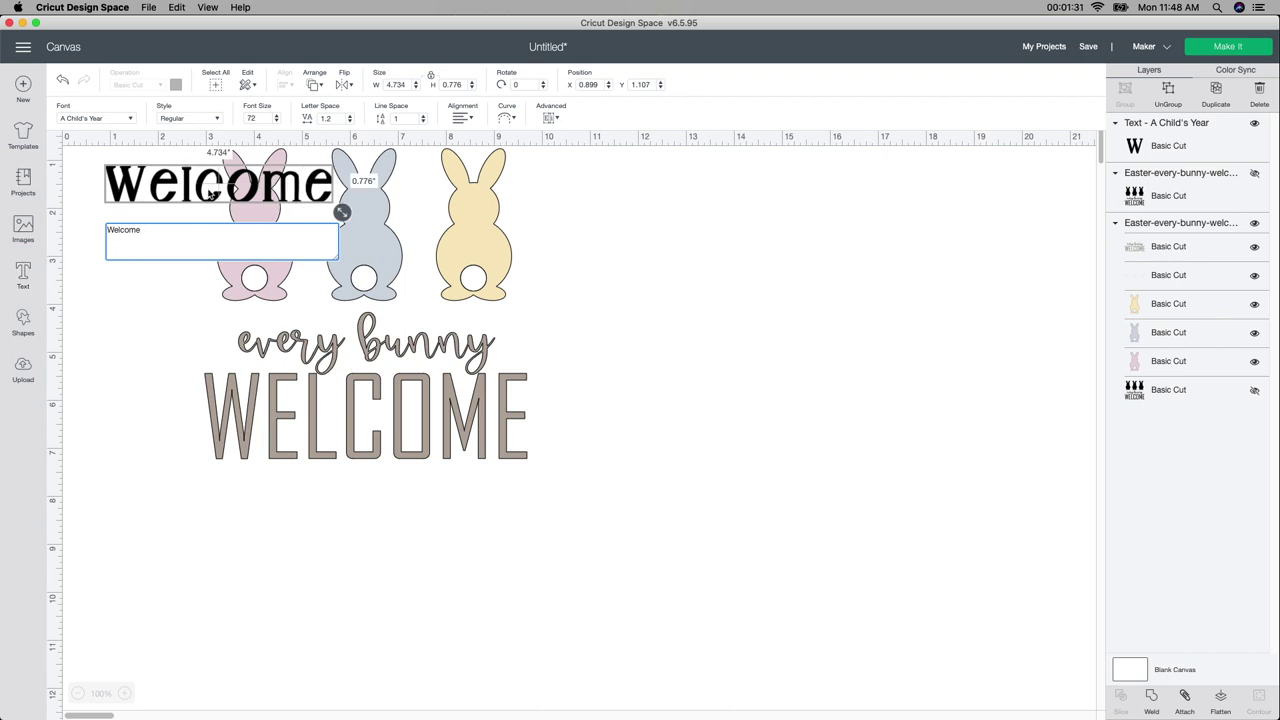
left_click_drag(210, 196, 686, 311)
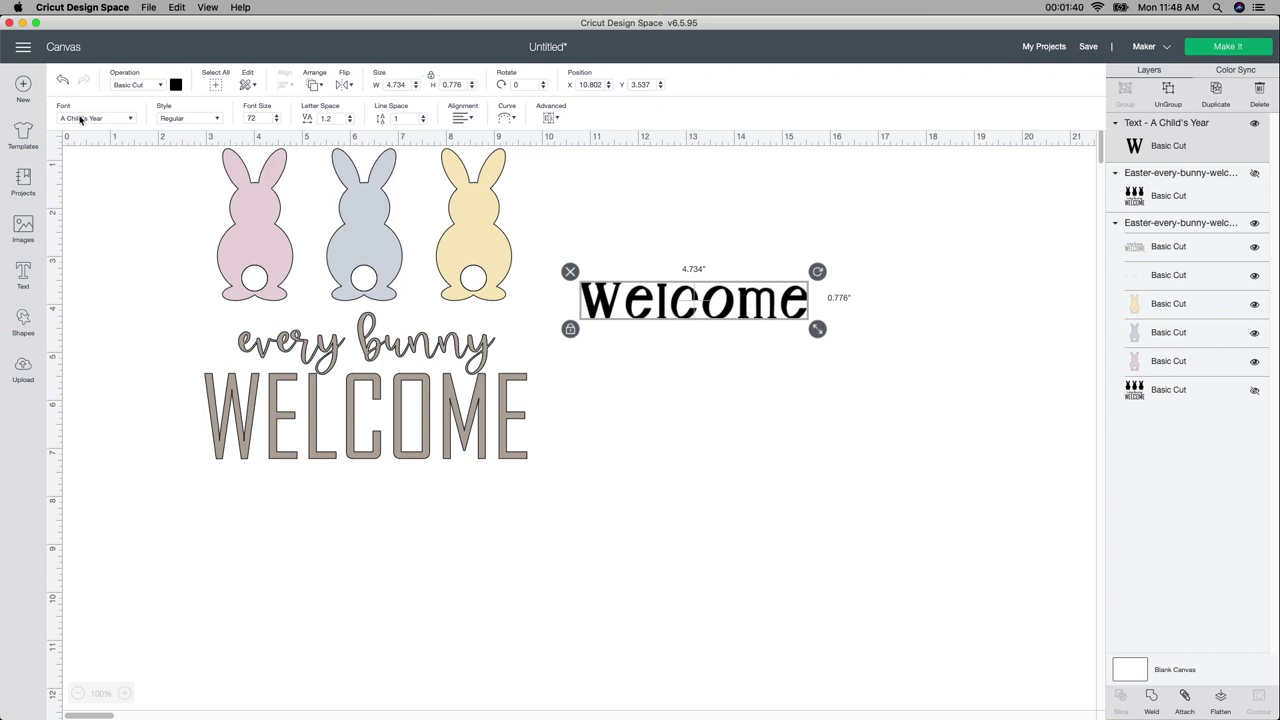
left_click(81, 119)
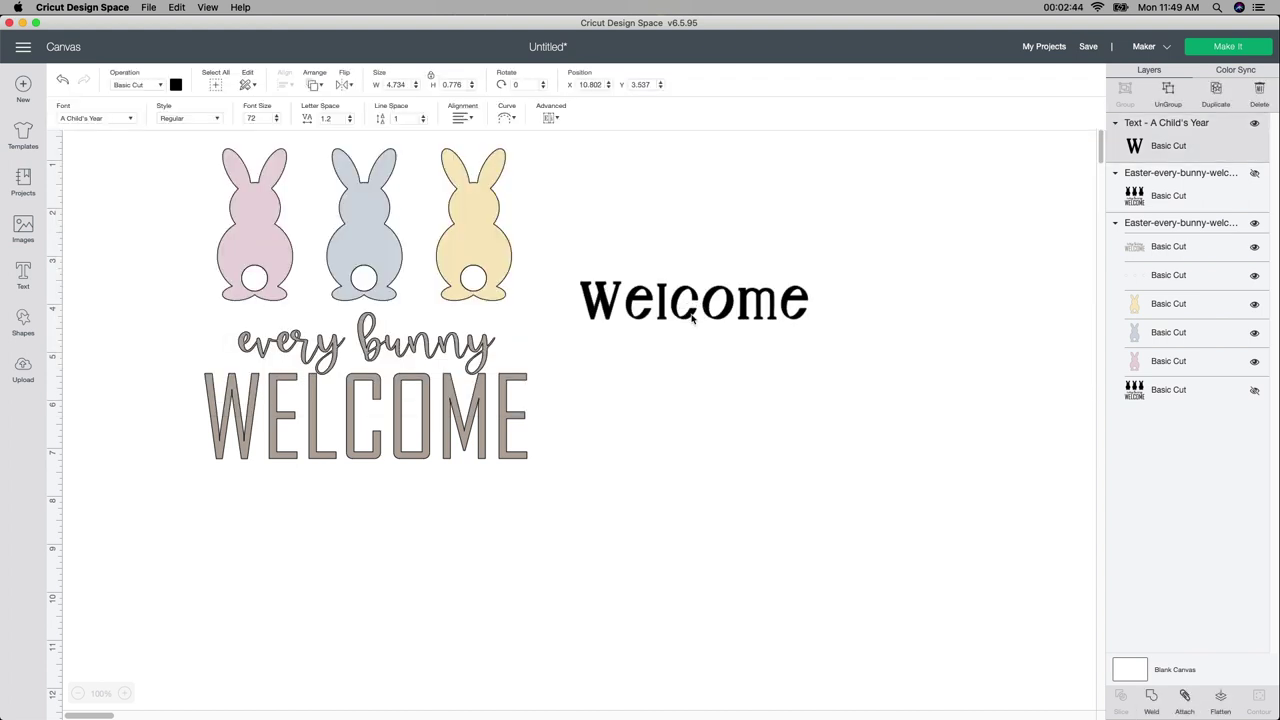
Step: Stretch the new "Welcome" text to about 6.9 by 1.7 inches against the original word, and move it back beside the design
left_click(692, 316)
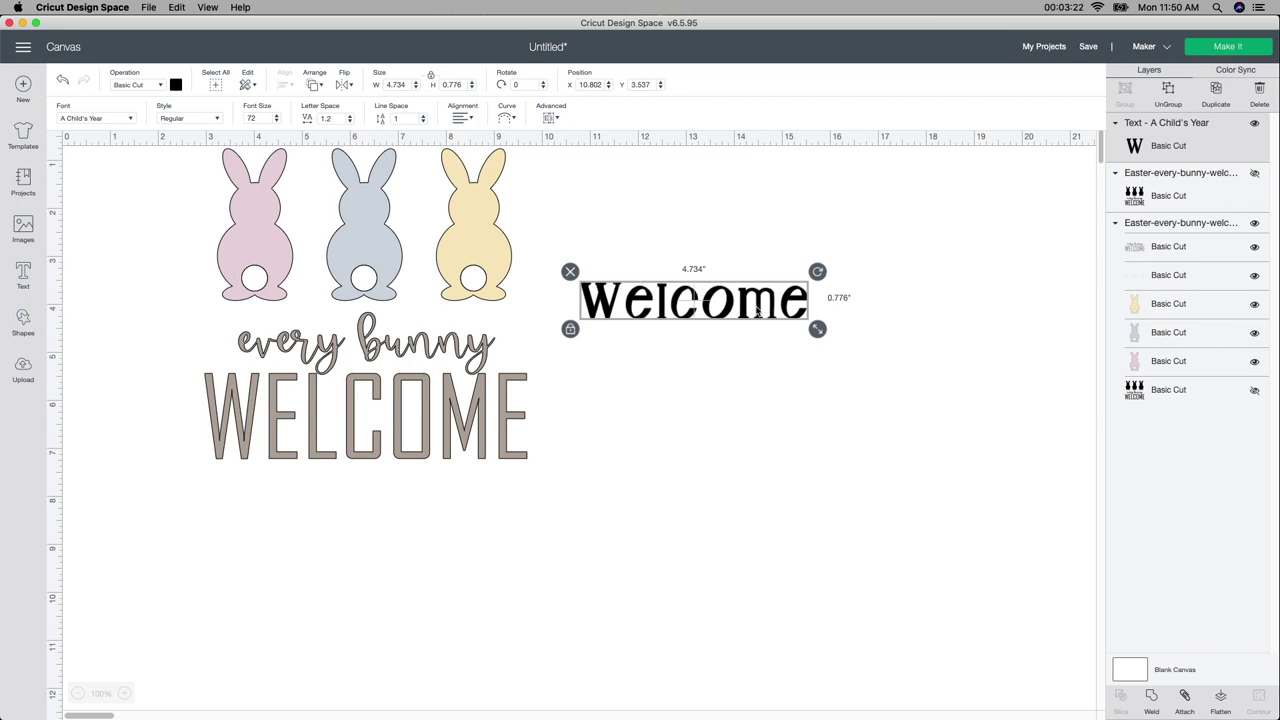
left_click_drag(743, 312, 513, 458)
left_click(194, 455)
left_click_drag(558, 455, 558, 480)
left_click_drag(511, 438, 510, 425)
left_click_drag(560, 466, 545, 470)
left_click(654, 506)
left_click_drag(430, 410, 768, 326)
Step: Ungroup the bunny design and select its "every bunny WELCOME" lettering
left_click(442, 446)
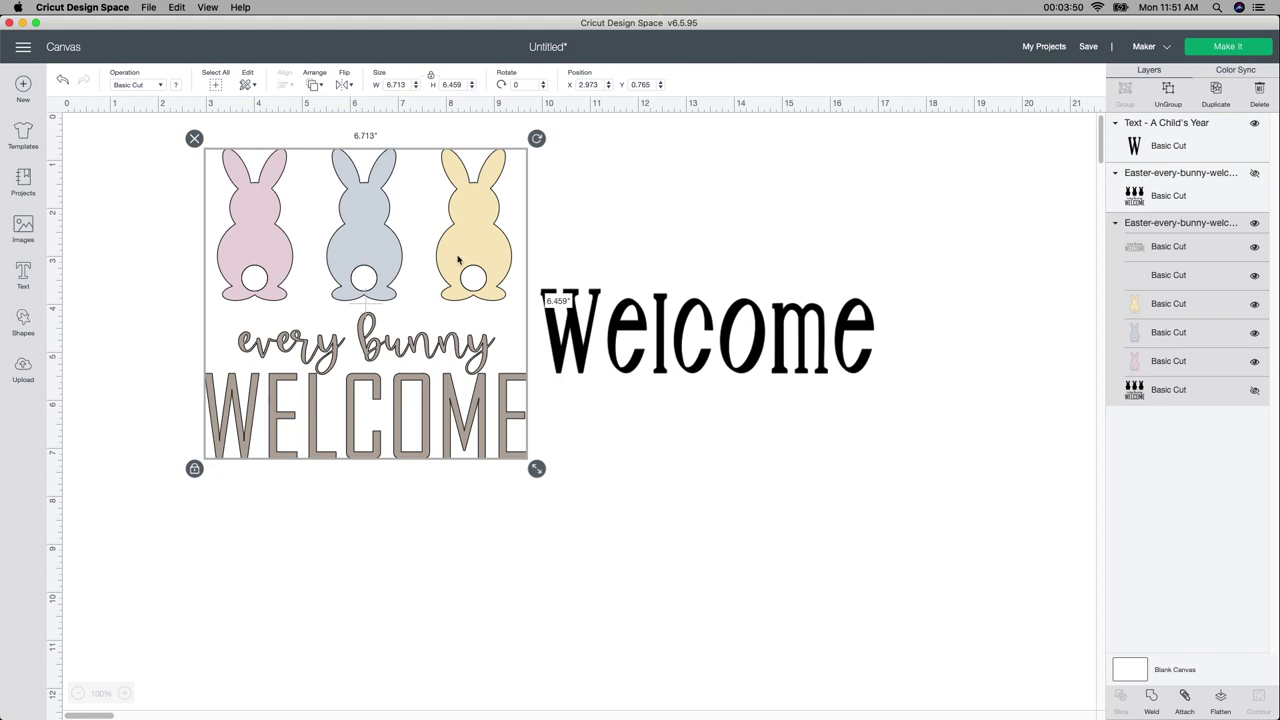
left_click(1166, 92)
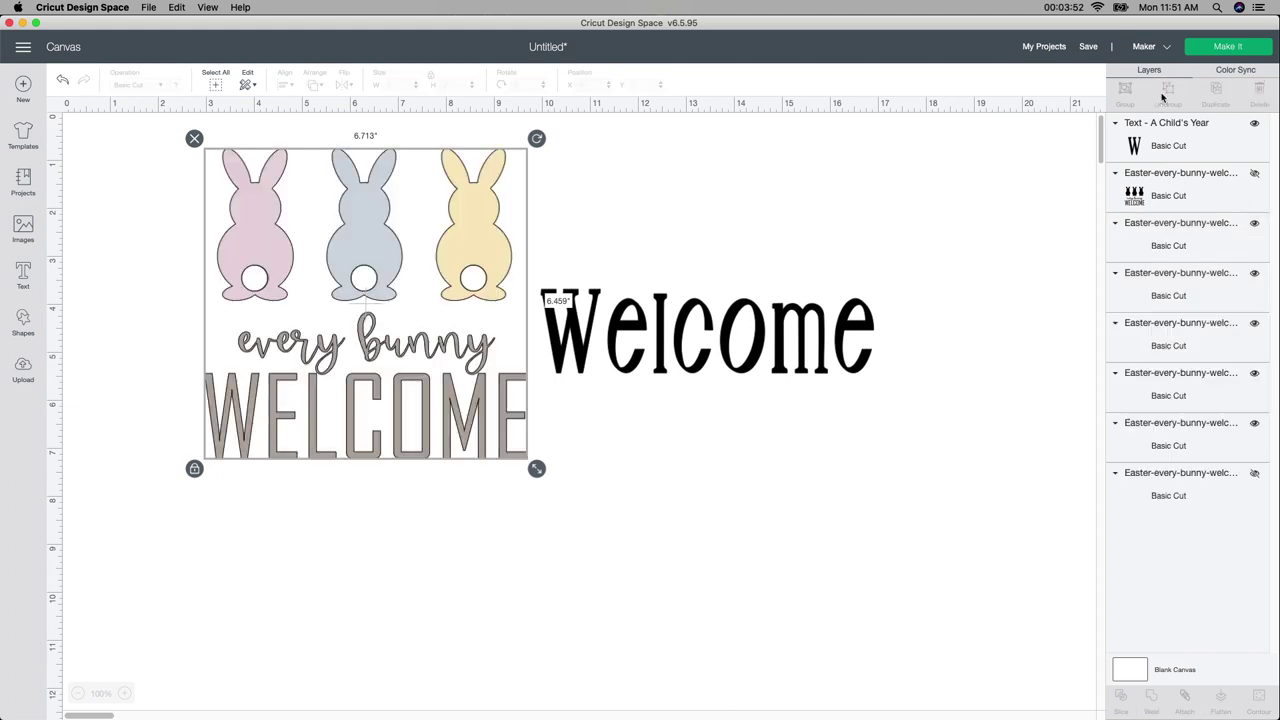
left_click(412, 368)
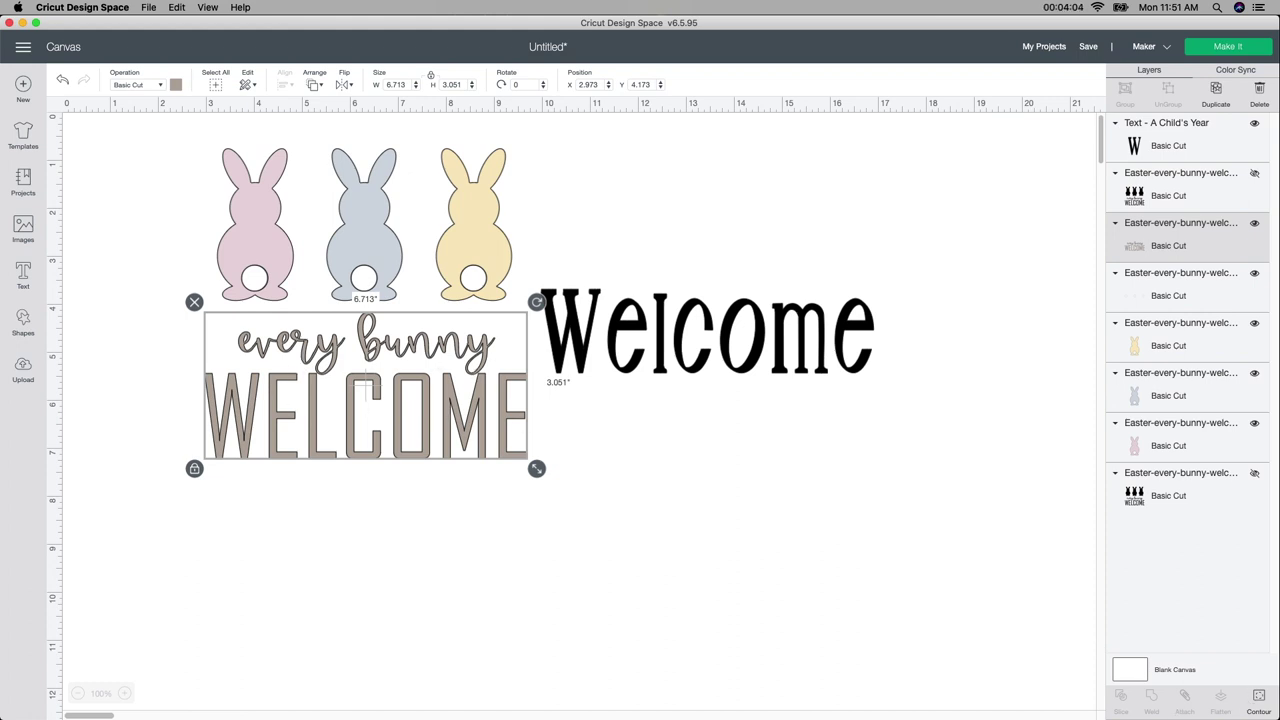
Step: Hide all contours of the word WELCOME in the lettering layer, keeping only "every bunny"
left_click(1260, 710)
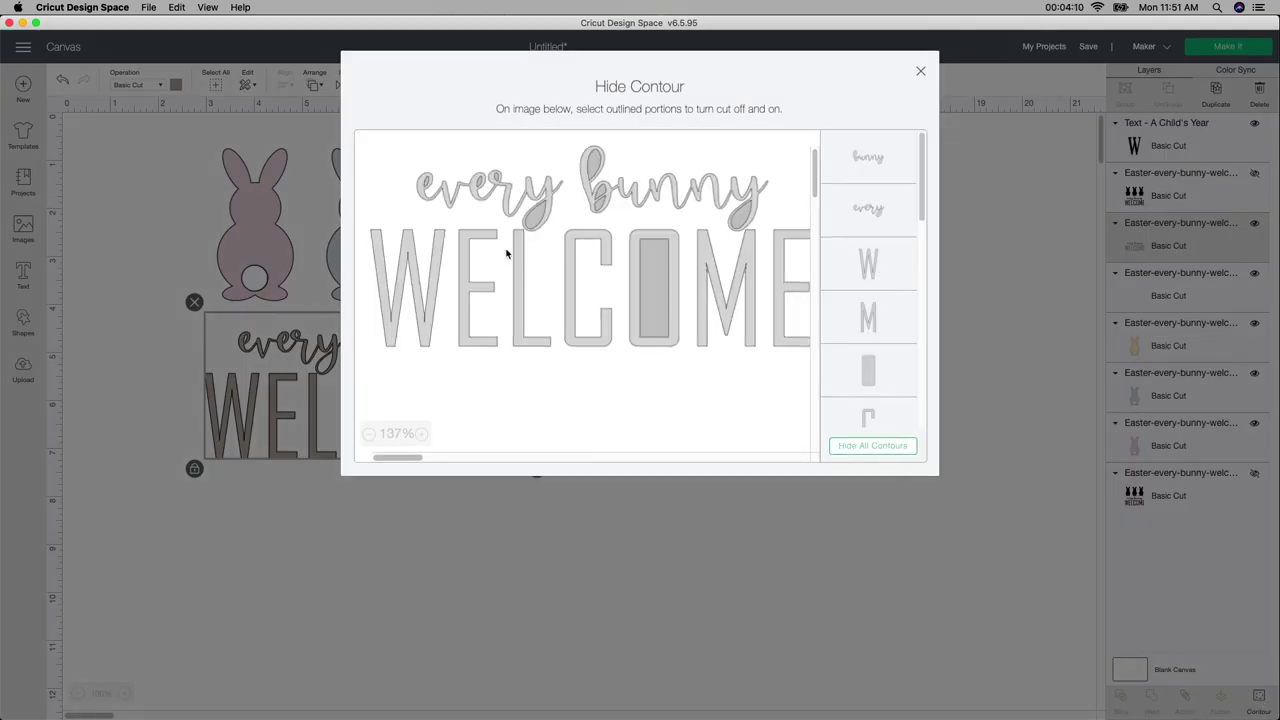
left_click(632, 300)
left_click(425, 338)
left_click(463, 345)
left_click(518, 347)
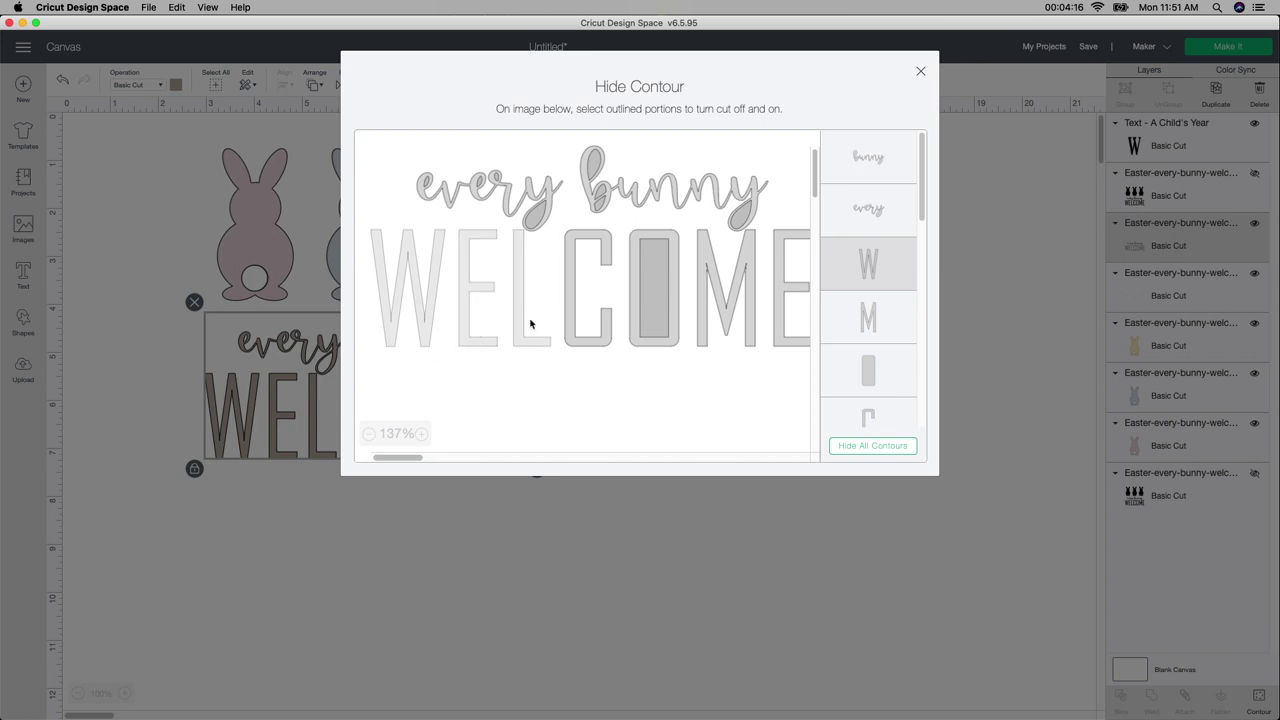
left_click(893, 333)
left_click(887, 372)
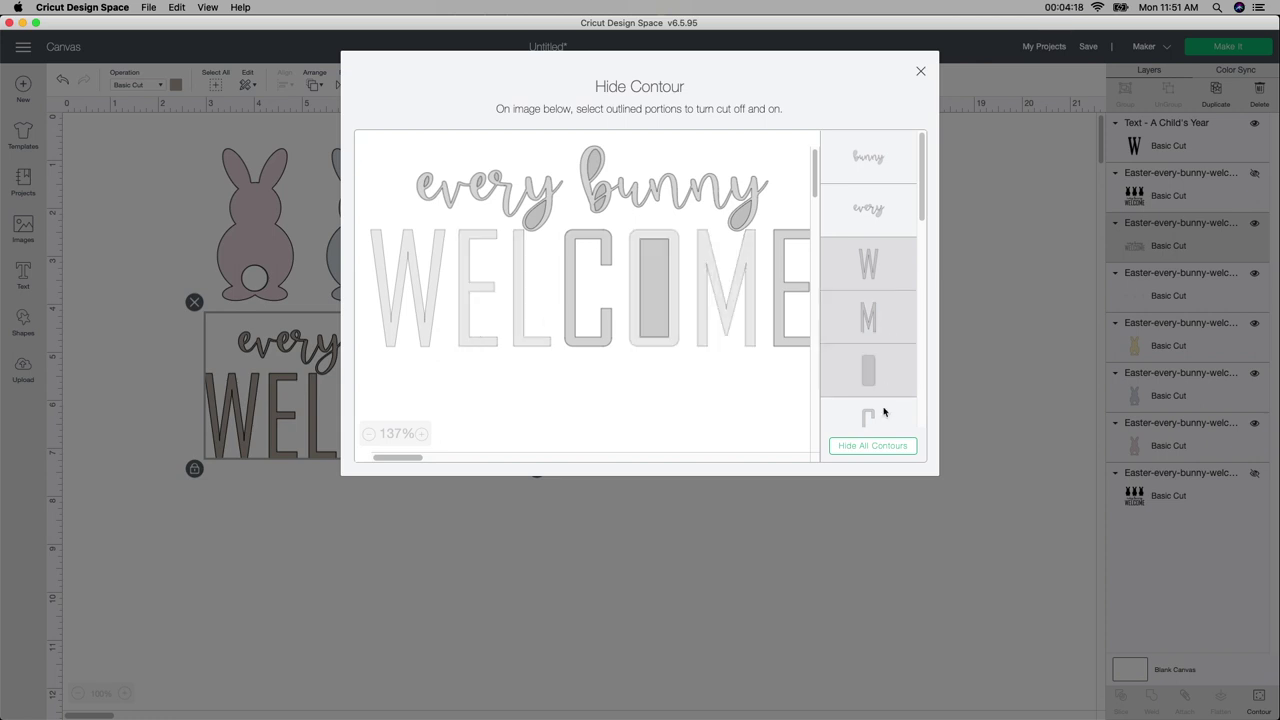
left_click(883, 411)
scroll(881, 400, "down", 2)
left_click(881, 395)
scroll(881, 393, "down", 1)
scroll(881, 393, "down", 2)
left_click(874, 371)
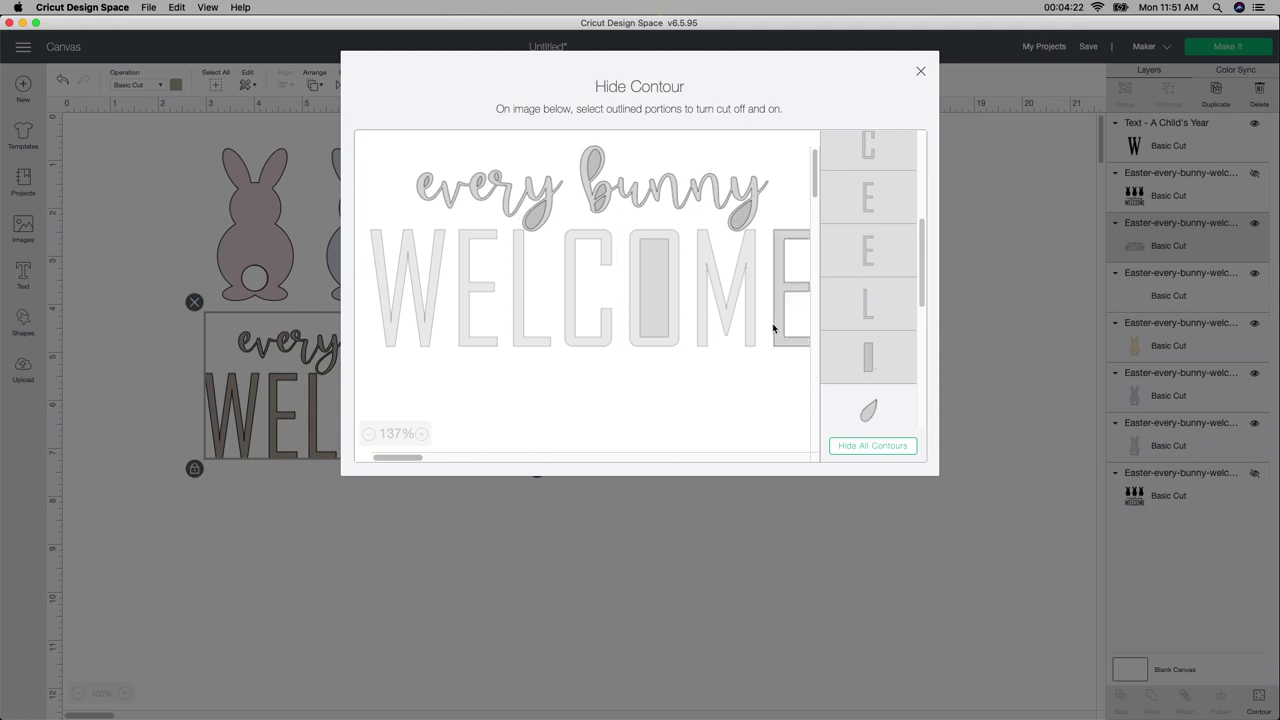
scroll(844, 295, "up", 5)
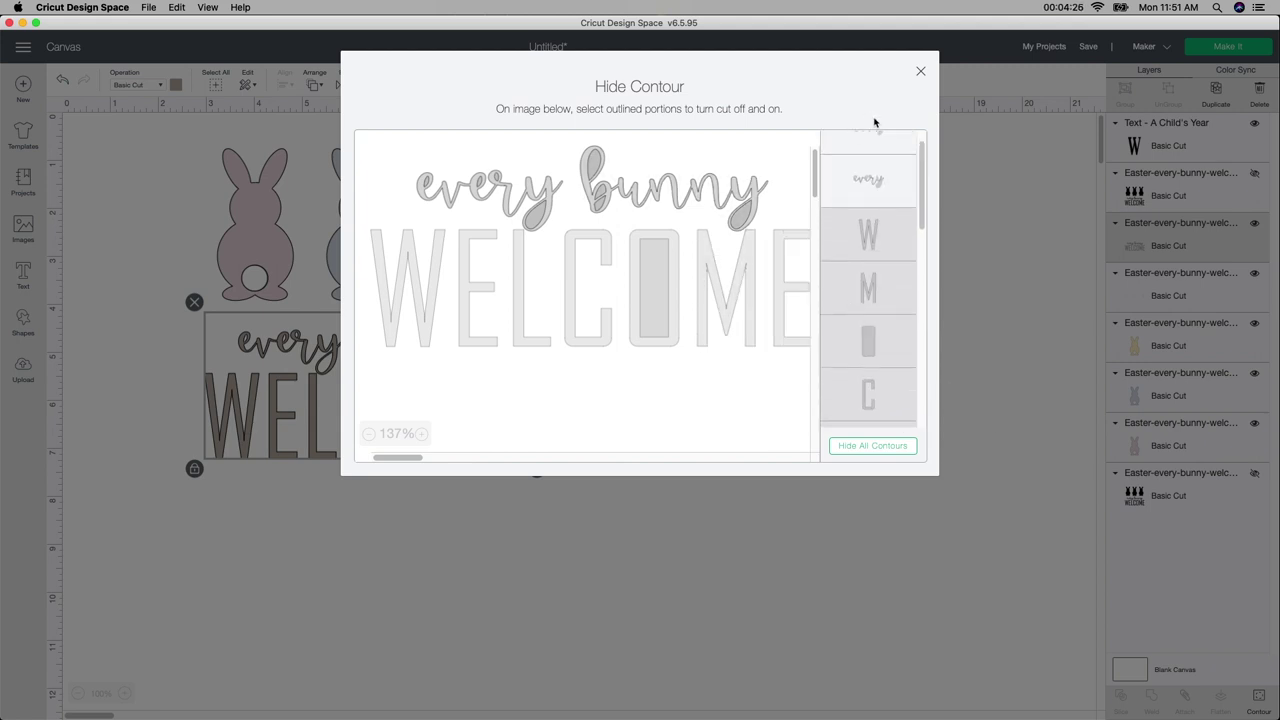
left_click(962, 207)
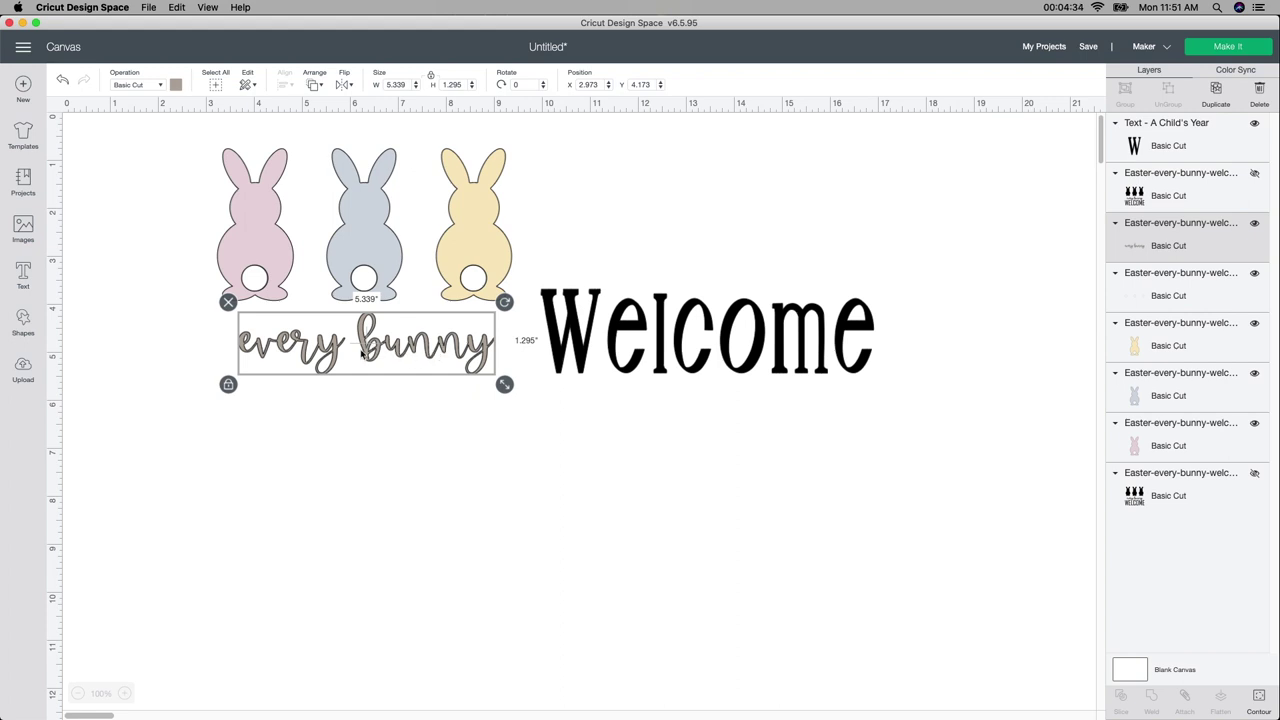
Step: Position the new "Welcome" text directly below "every bunny", at about X 2.9, Y 5.5
left_click_drag(765, 368, 432, 425)
left_click_drag(432, 425, 435, 422)
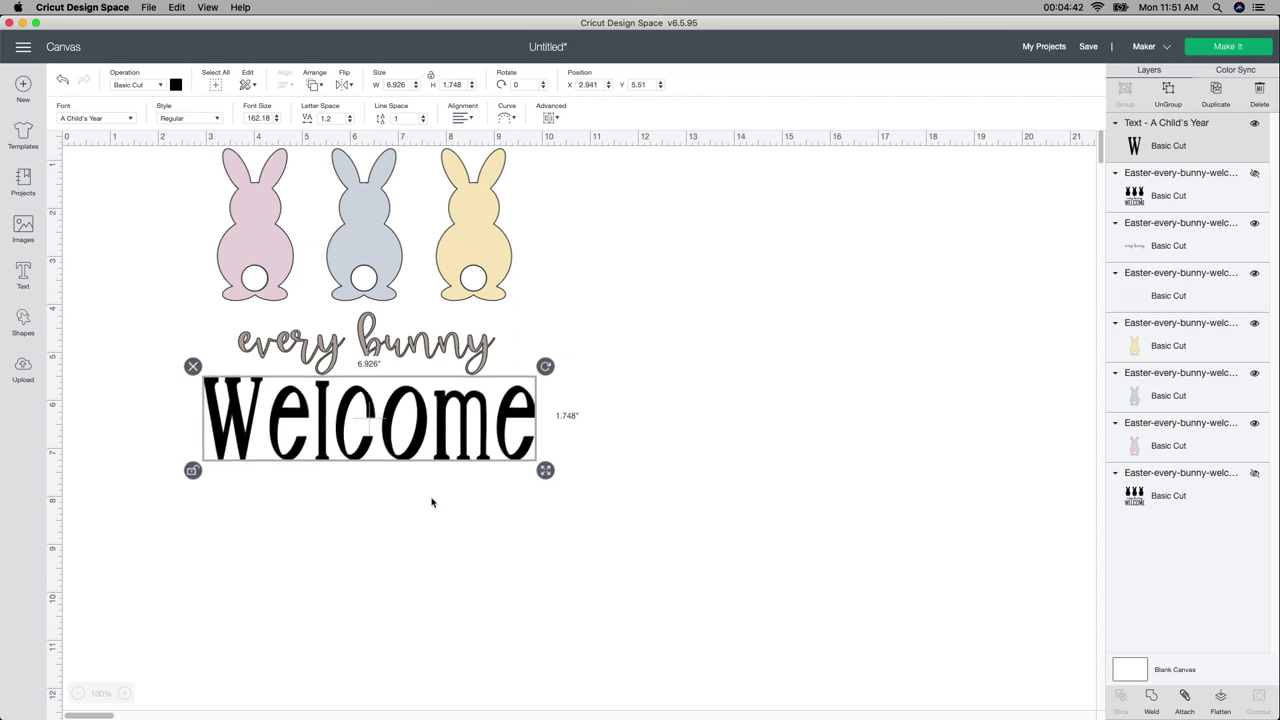
left_click(599, 515)
Step: Center "every bunny" and "Welcome" horizontally on each other
left_click_drag(574, 483, 250, 340)
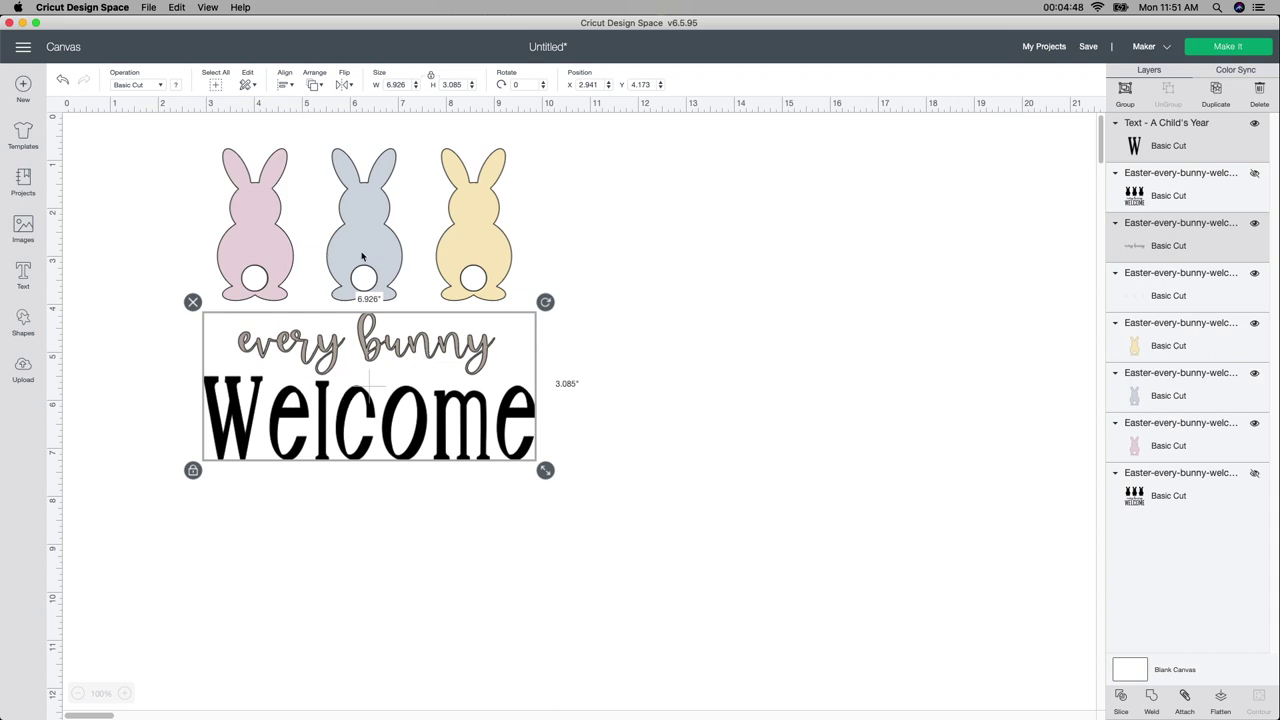
left_click(285, 84)
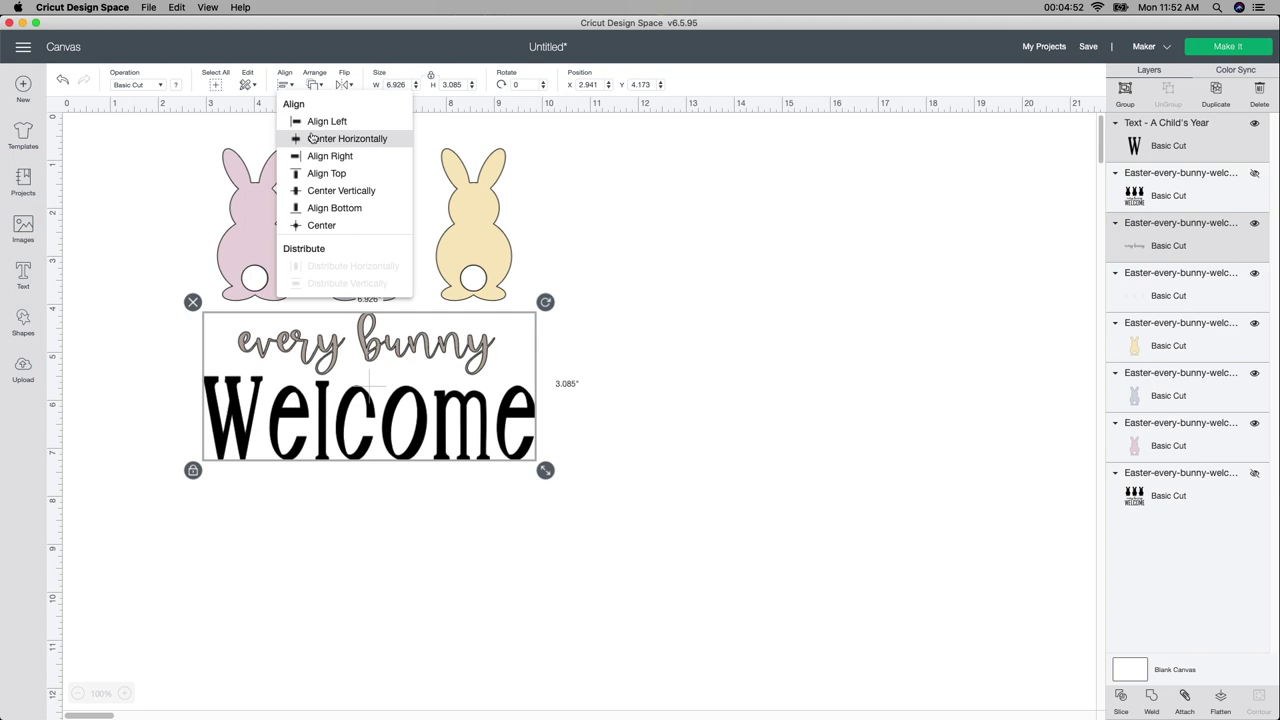
left_click(313, 138)
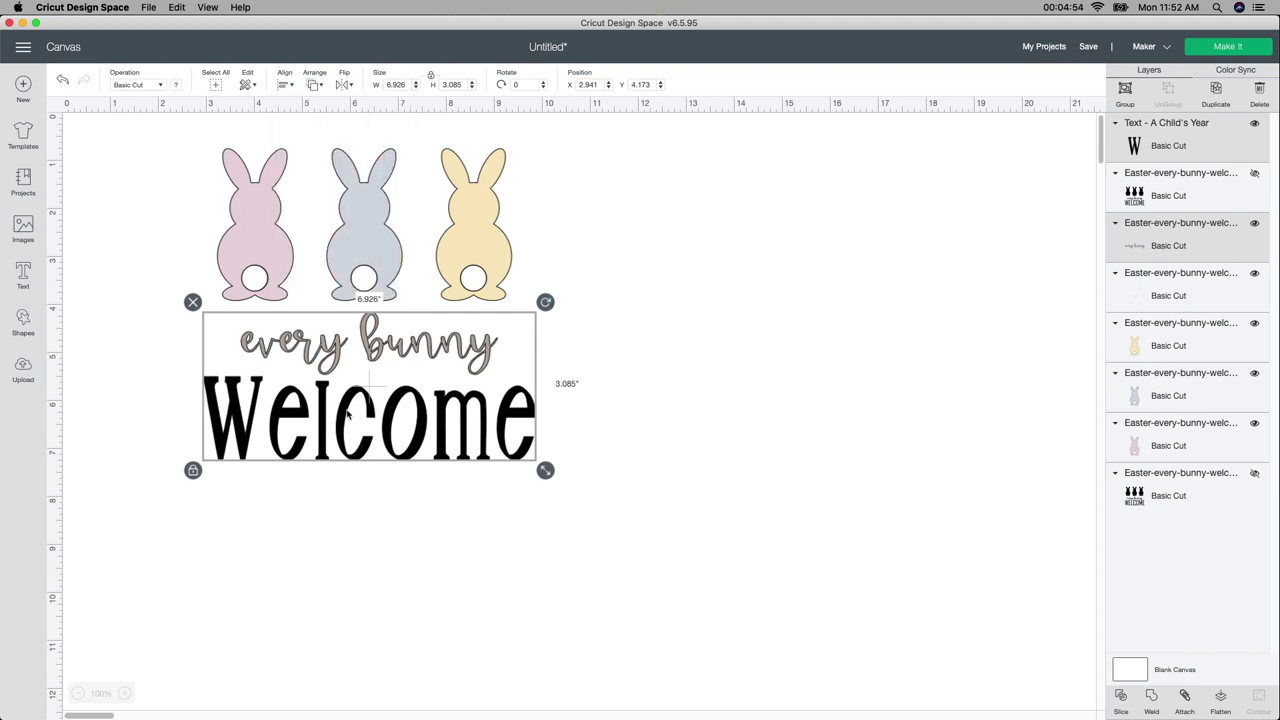
left_click(348, 577)
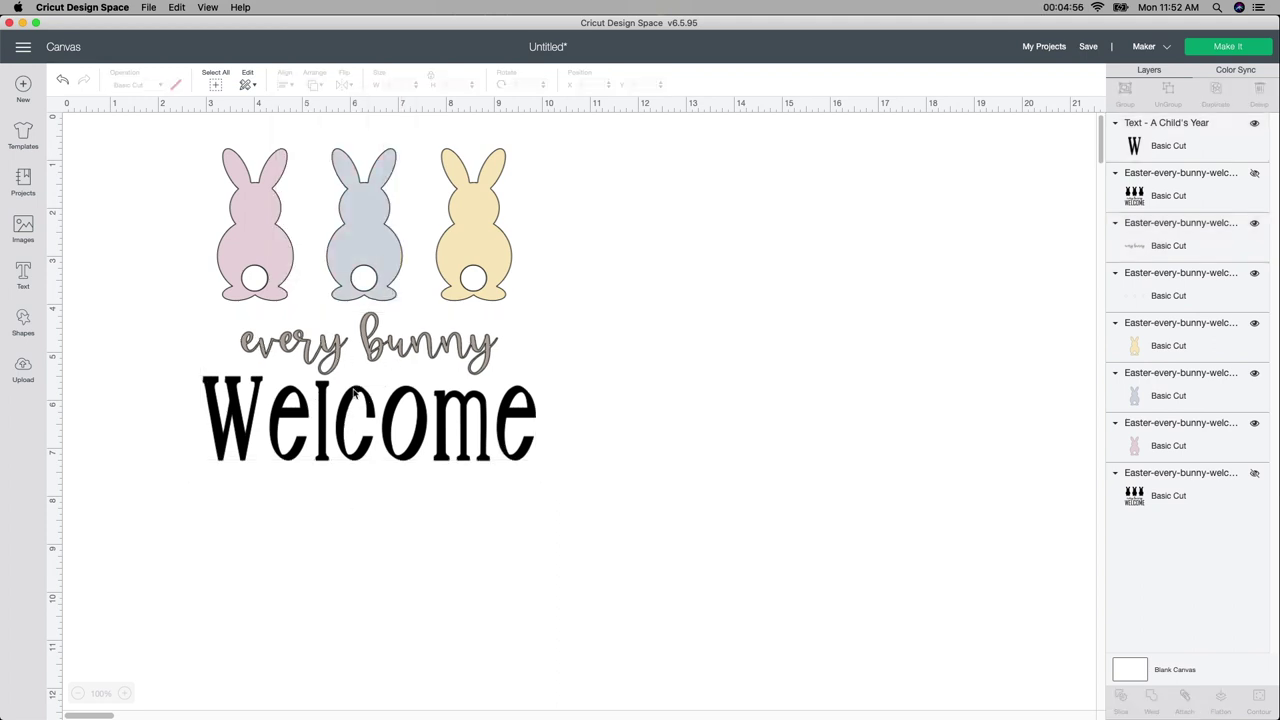
Step: Recolor both "every bunny" and "Welcome" in the same light green
left_click(373, 356)
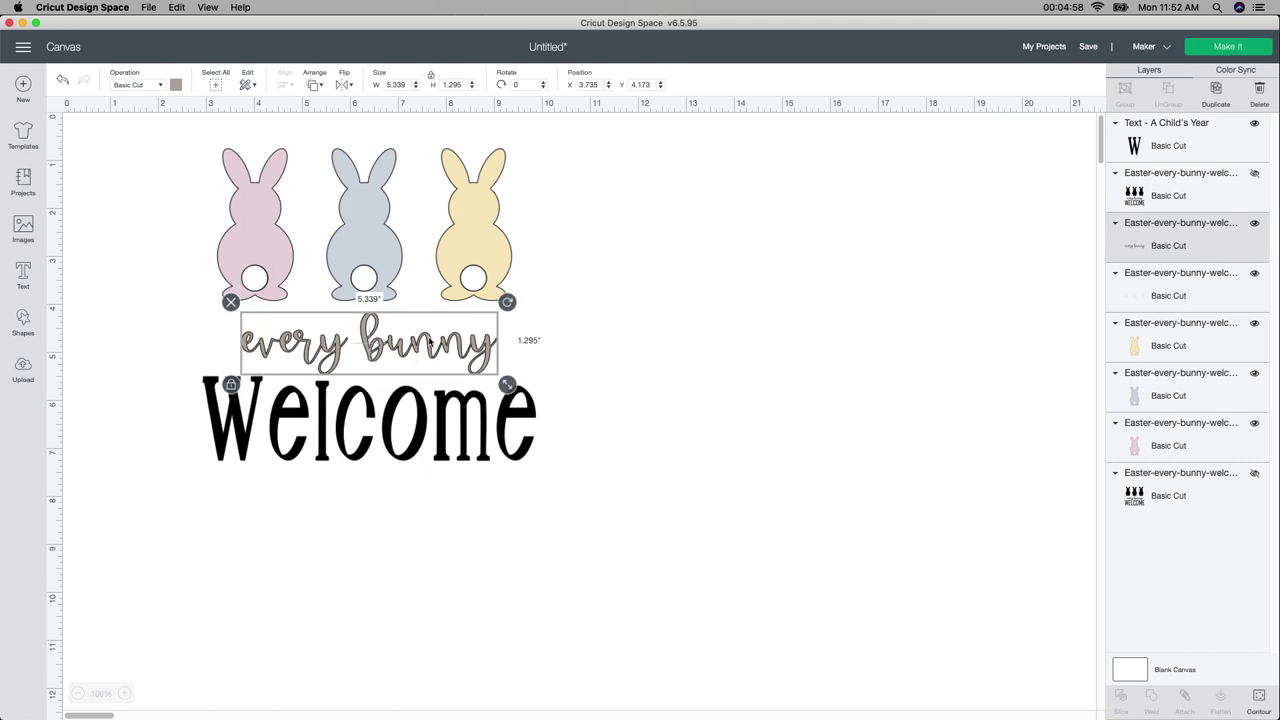
left_click(175, 85)
left_click(255, 170)
left_click(370, 420)
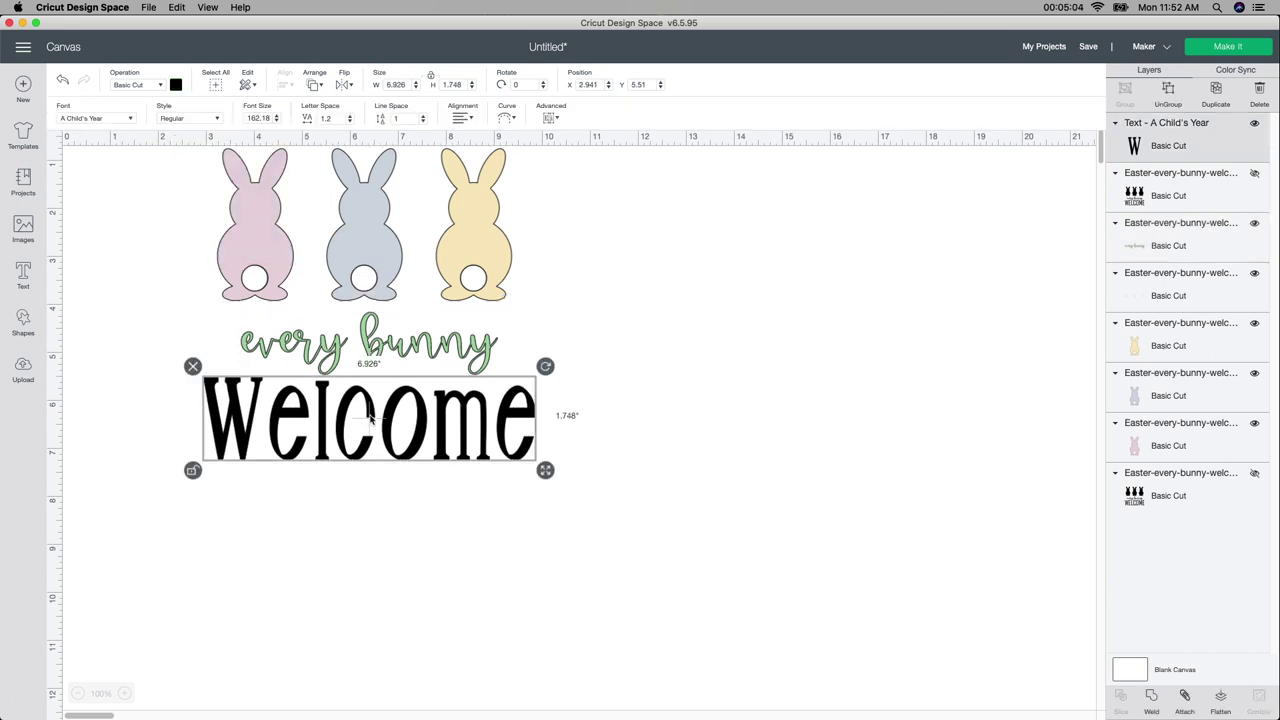
left_click(175, 85)
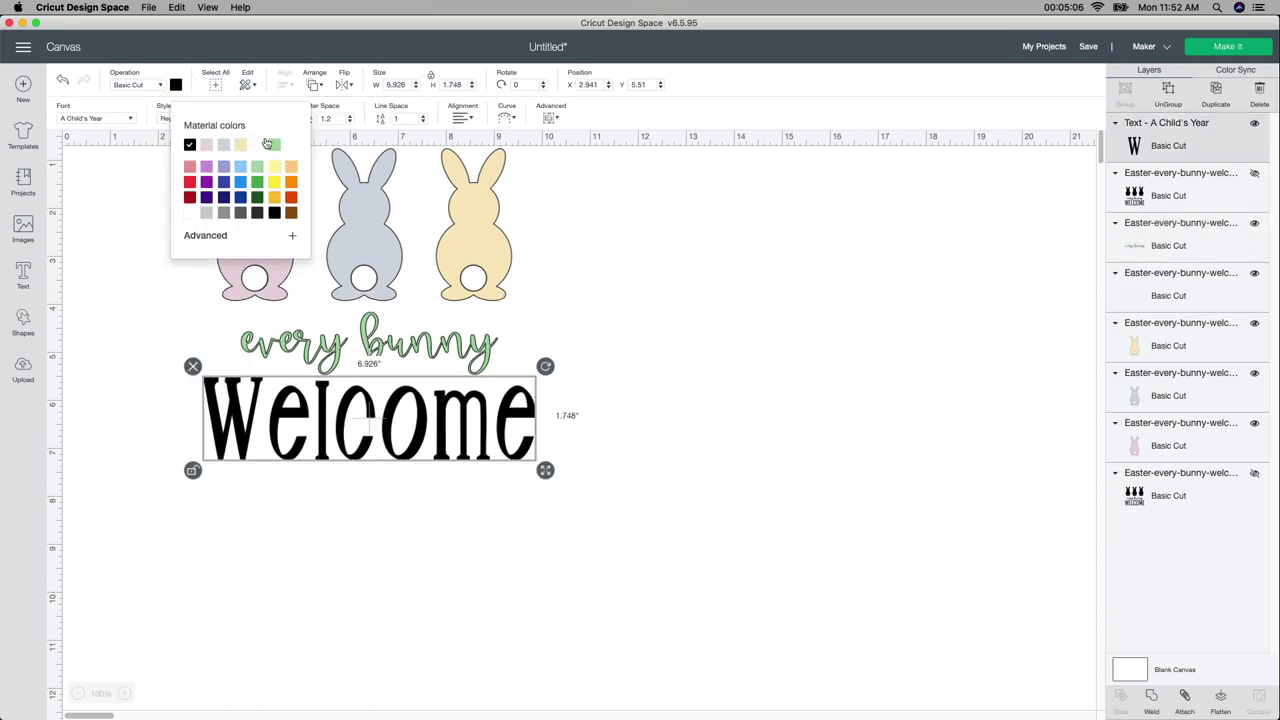
left_click(274, 146)
left_click(732, 487)
Step: Attach "every bunny" and "Welcome" to each other
left_click_drag(600, 473, 183, 343)
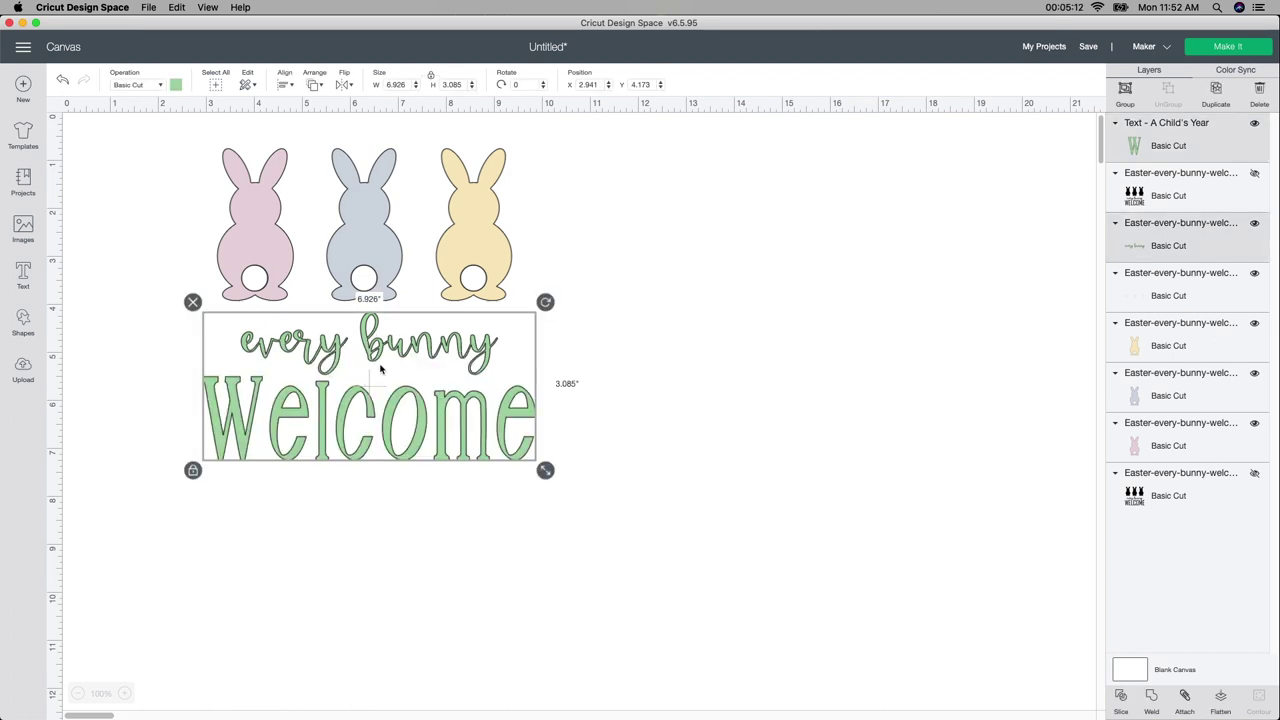
left_click(1184, 700)
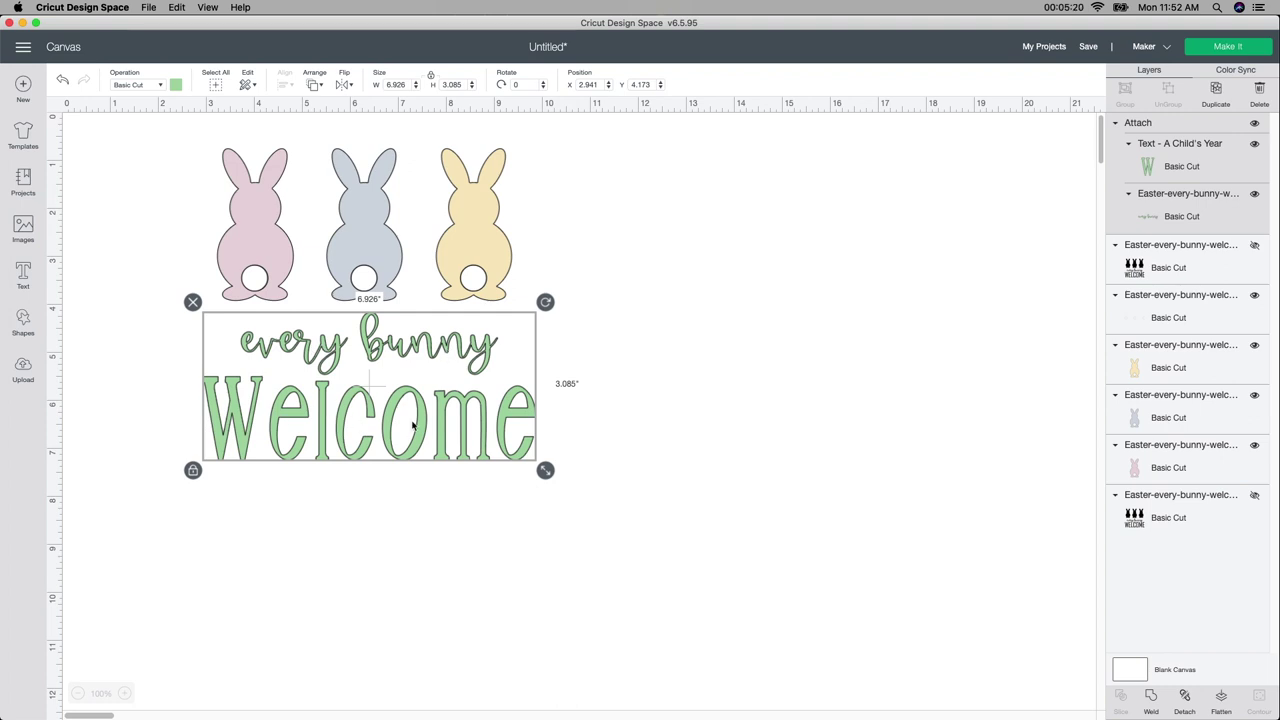
left_click(622, 550)
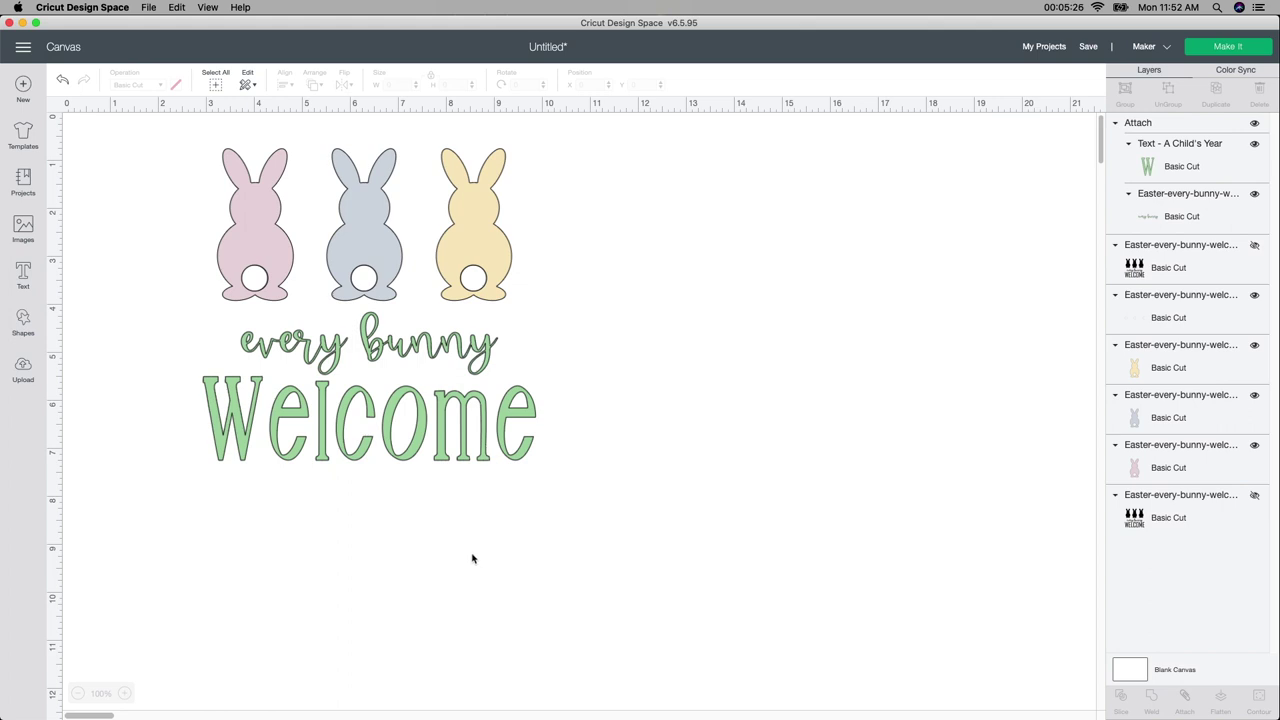
Step: Insert a circle, size it 12 by 12 inches, and place it beside the design at about X 9.3, Y 0.7
left_click(22, 320)
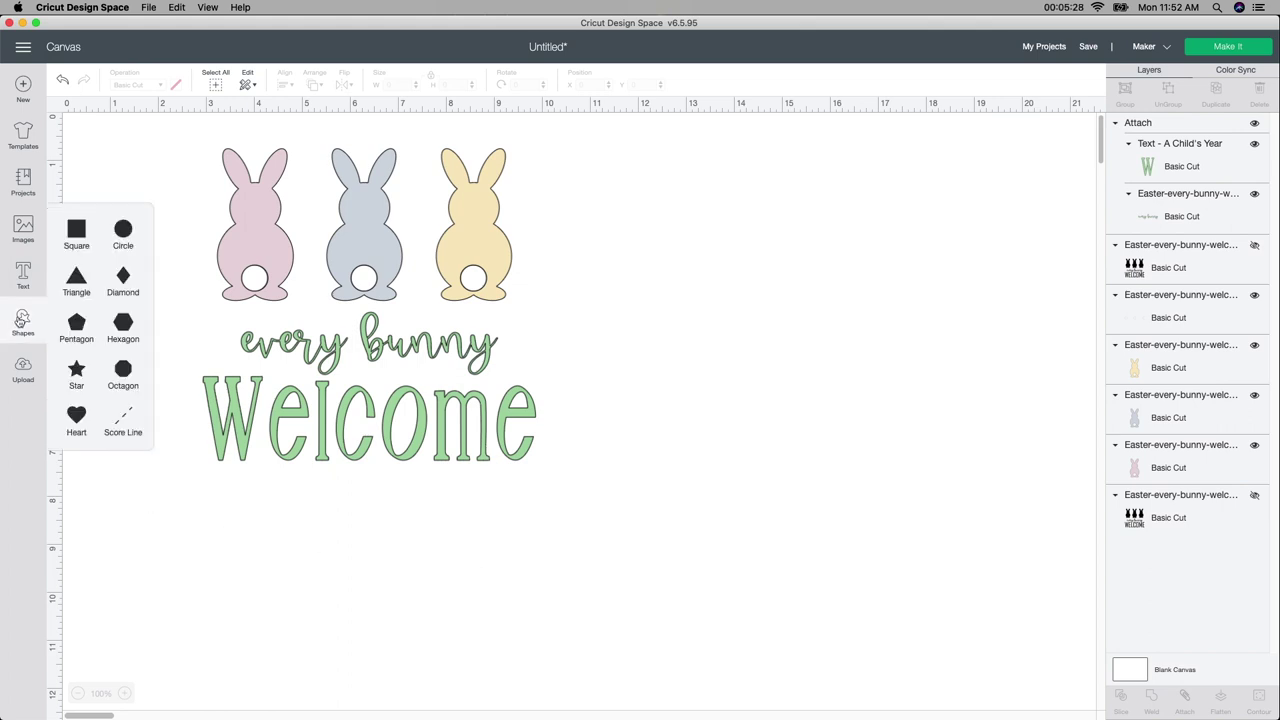
left_click(123, 229)
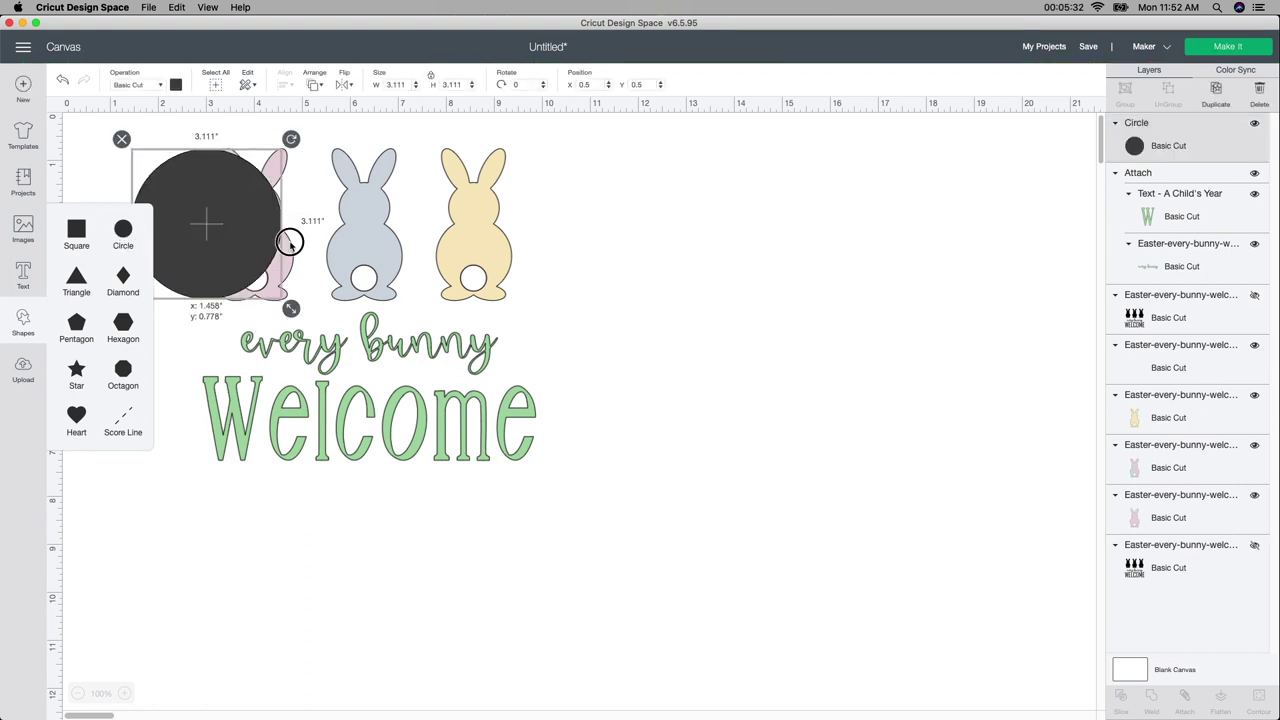
left_click(397, 84)
type("12")
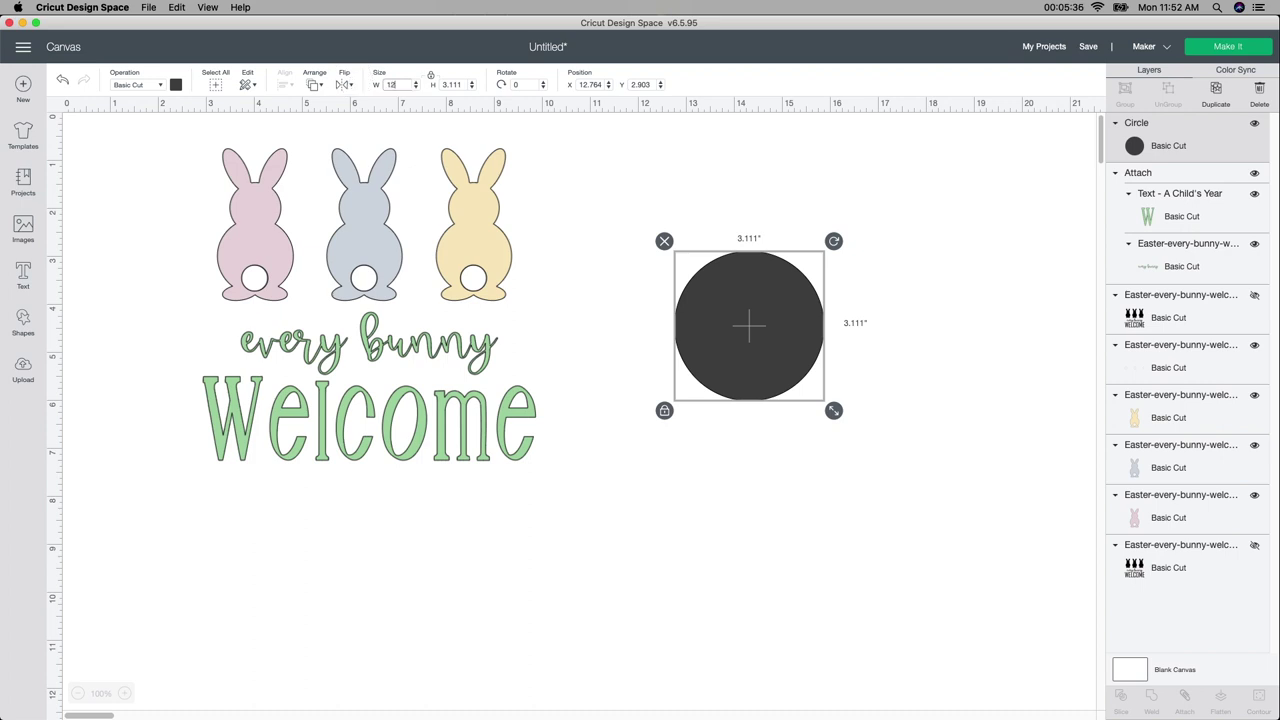
key("Tab")
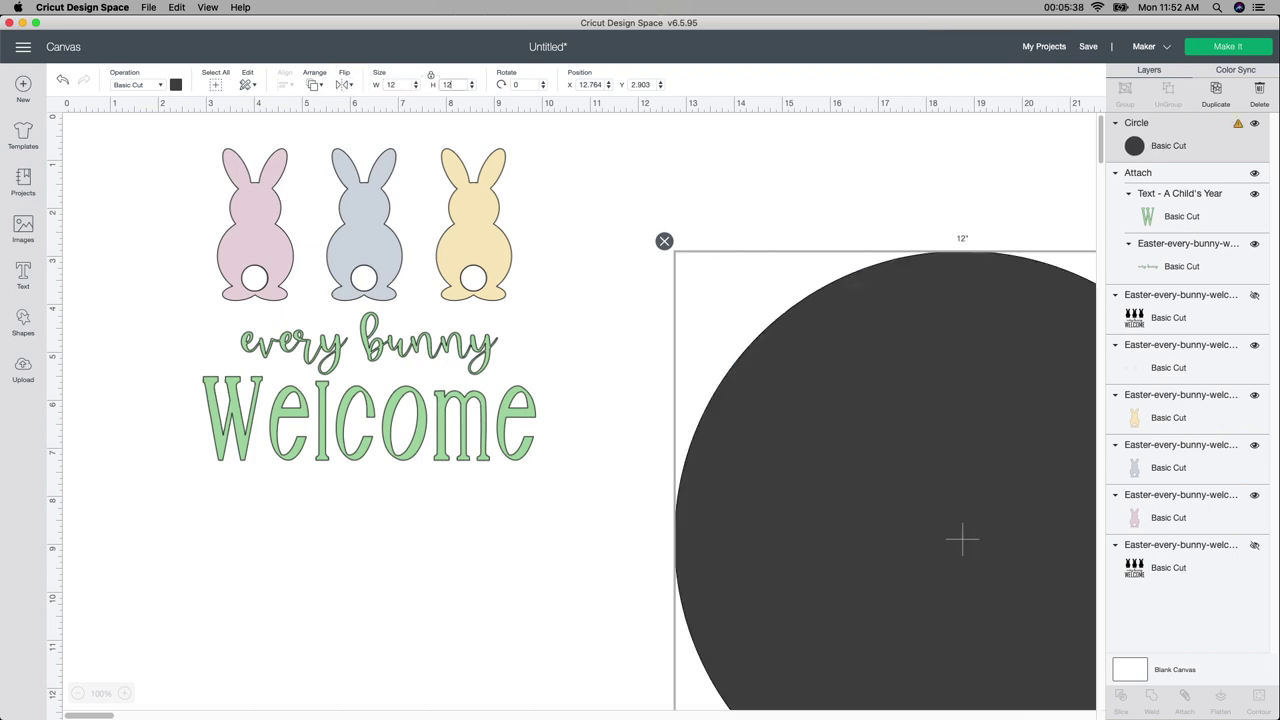
left_click_drag(823, 431, 655, 328)
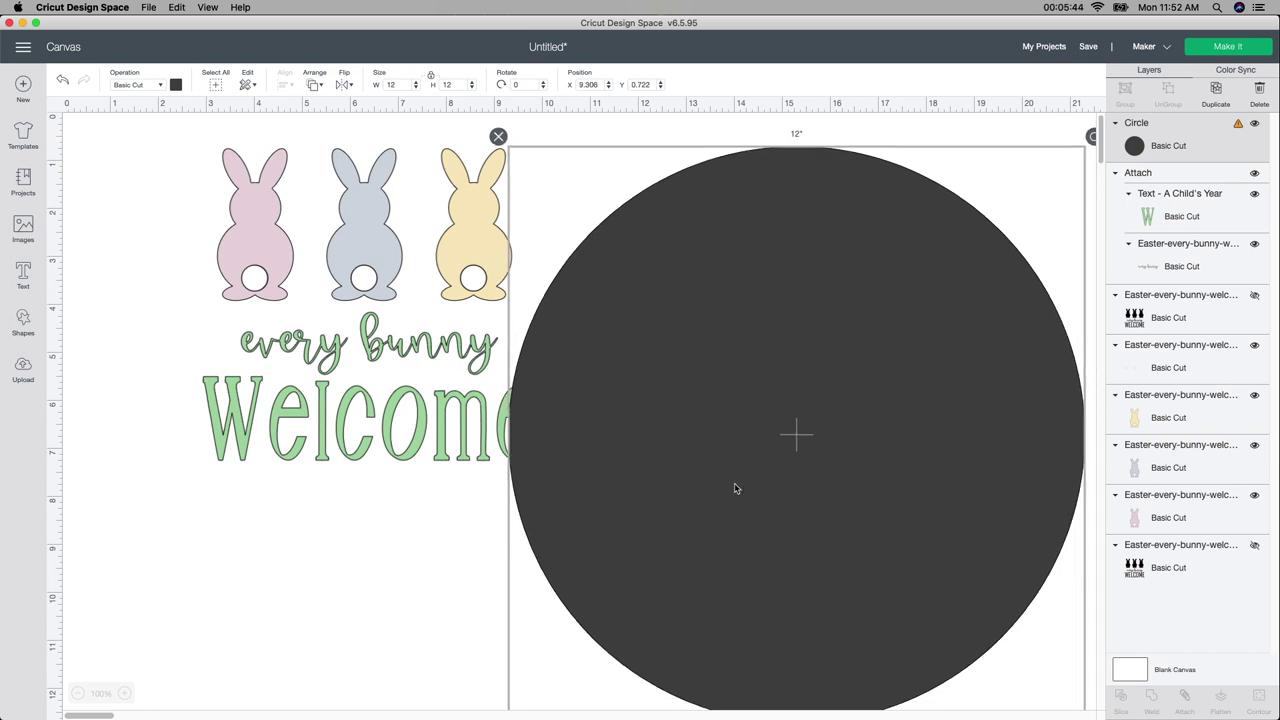
left_click(372, 482)
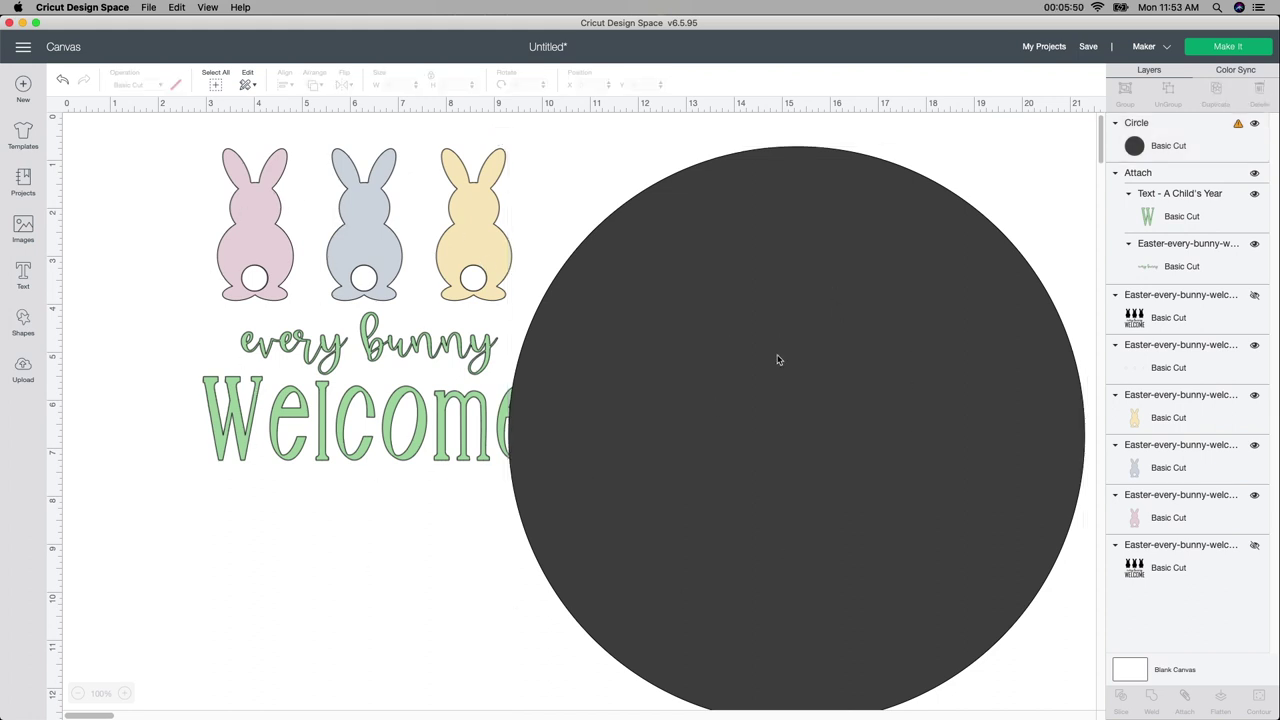
left_click_drag(150, 192, 421, 544)
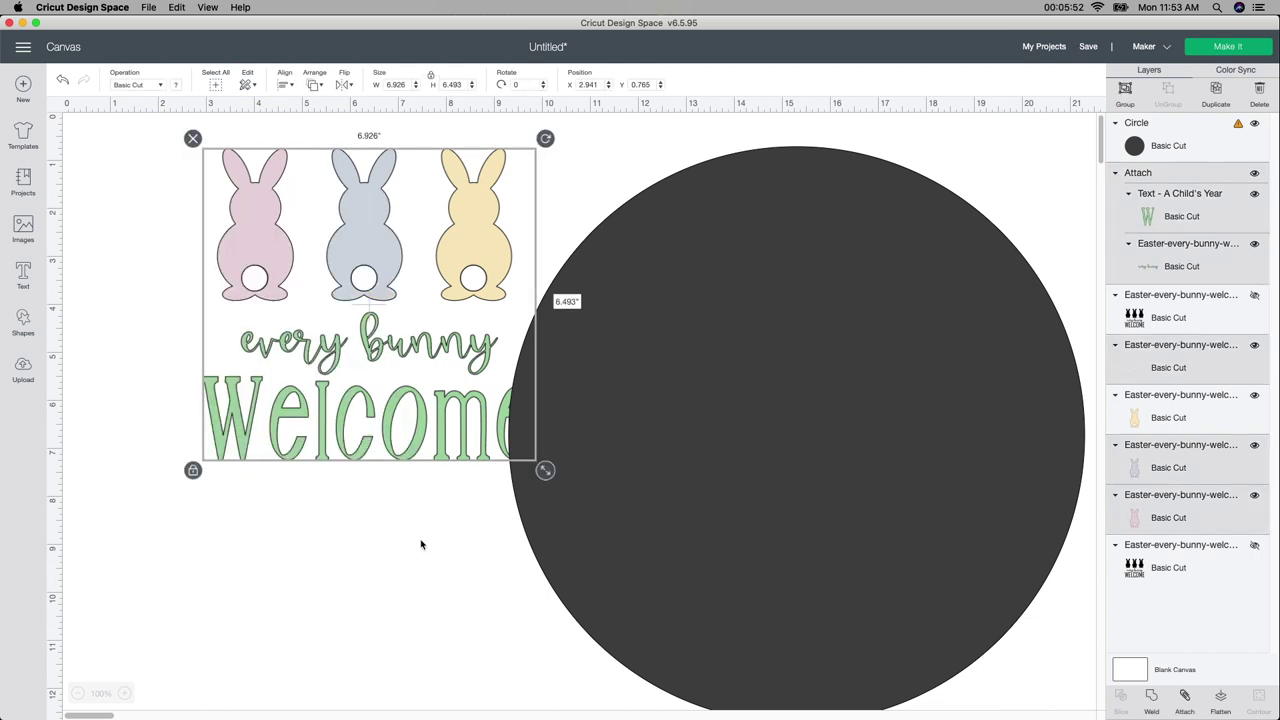
left_click_drag(392, 263, 768, 420)
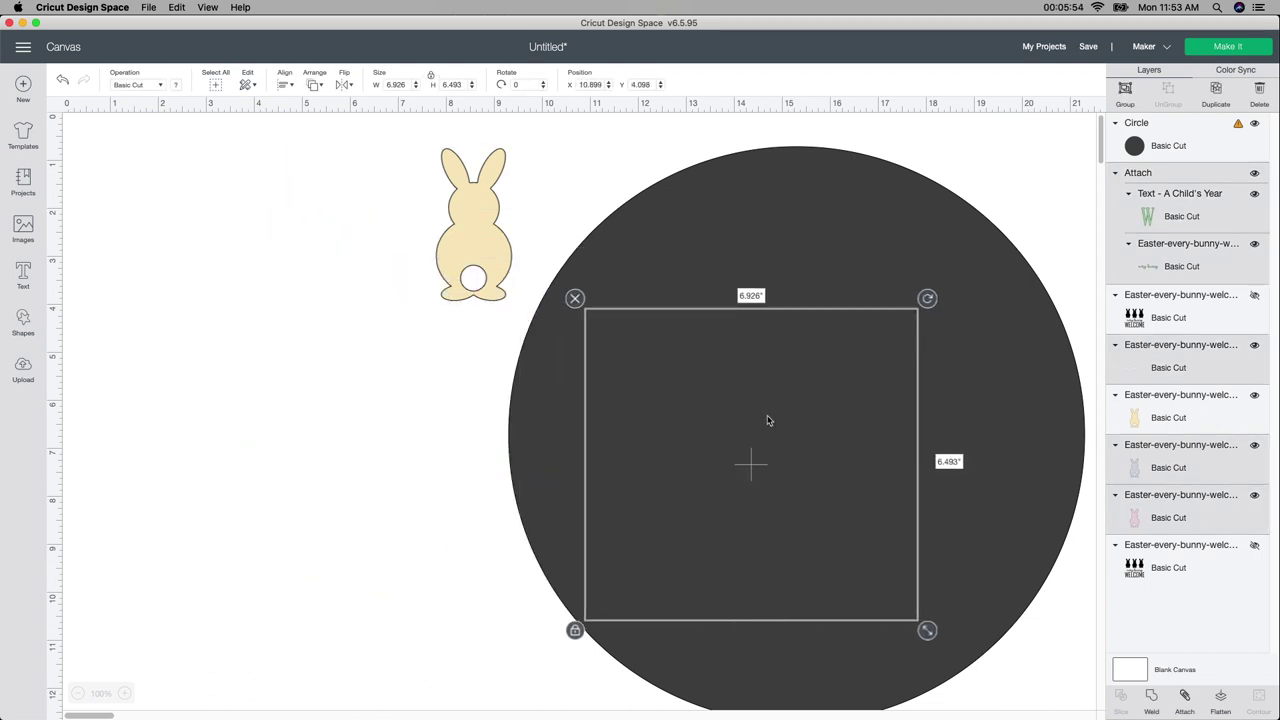
key("super+z")
key("super+z")
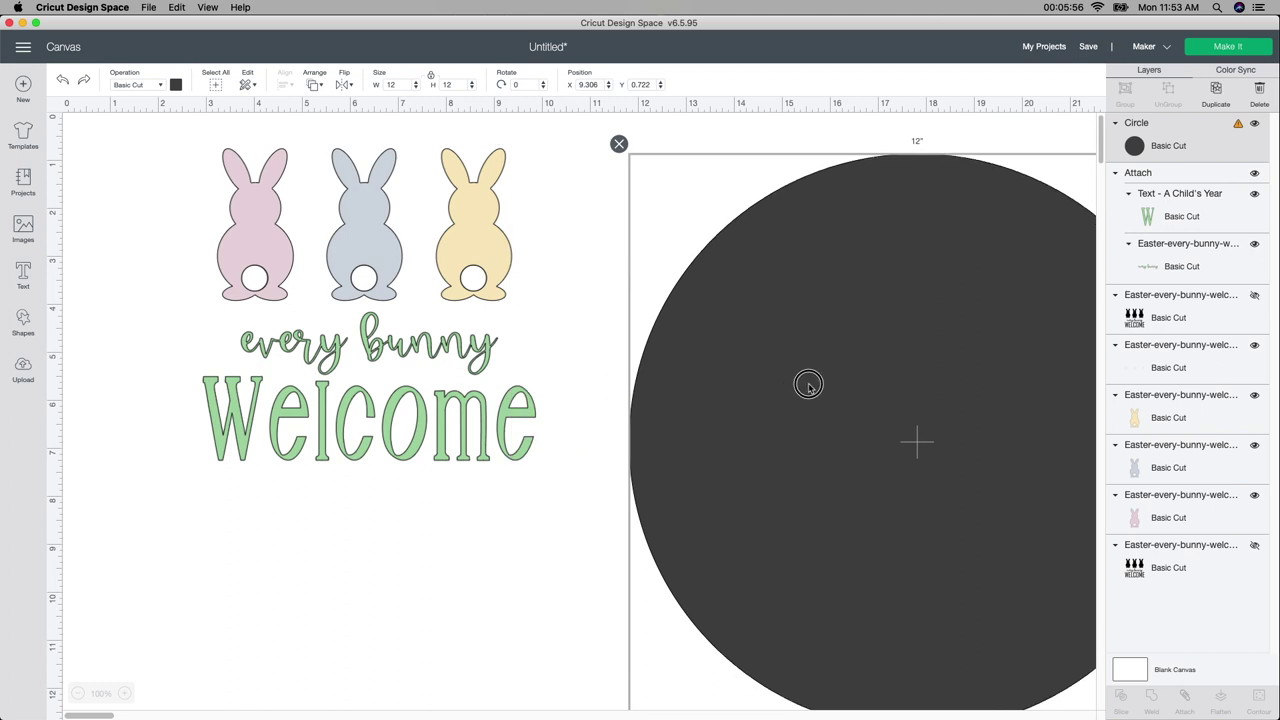
Step: Move the circle clear of the design, and place all three bunnies and the text together on it at about X 15, Y 3.6
left_click(134, 163)
left_click_drag(134, 145, 588, 537)
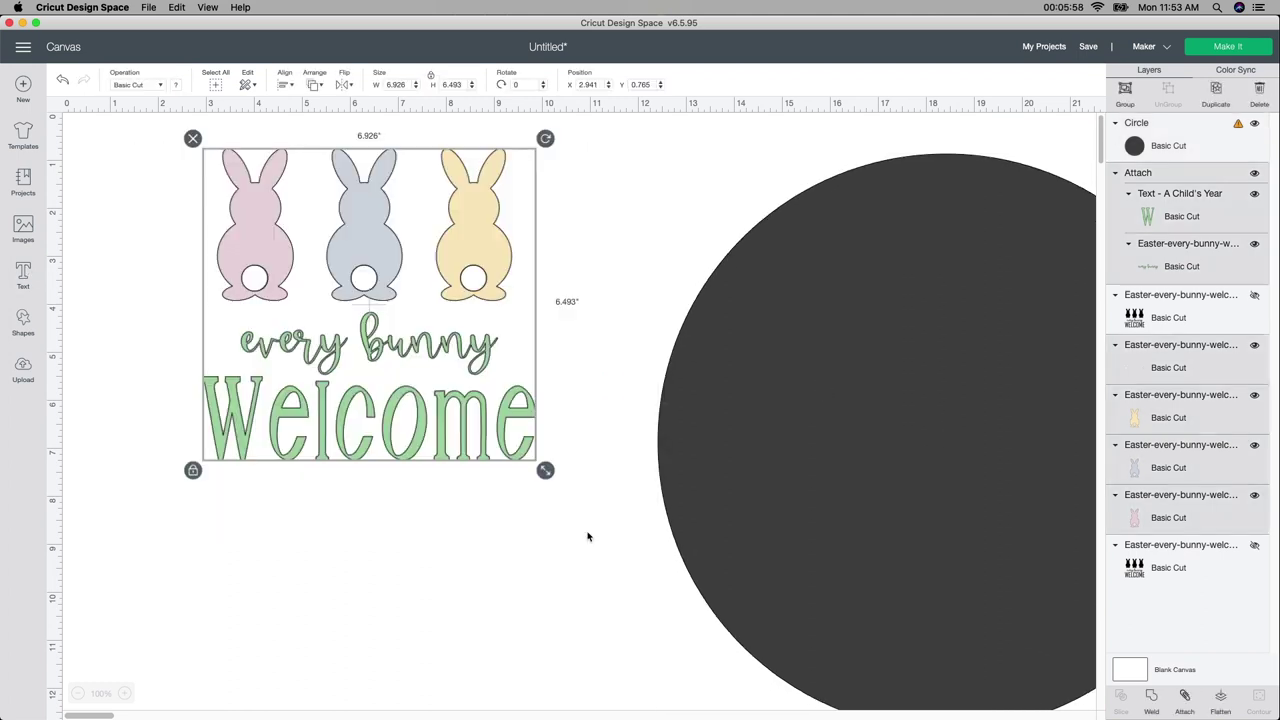
left_click_drag(366, 240, 944, 379)
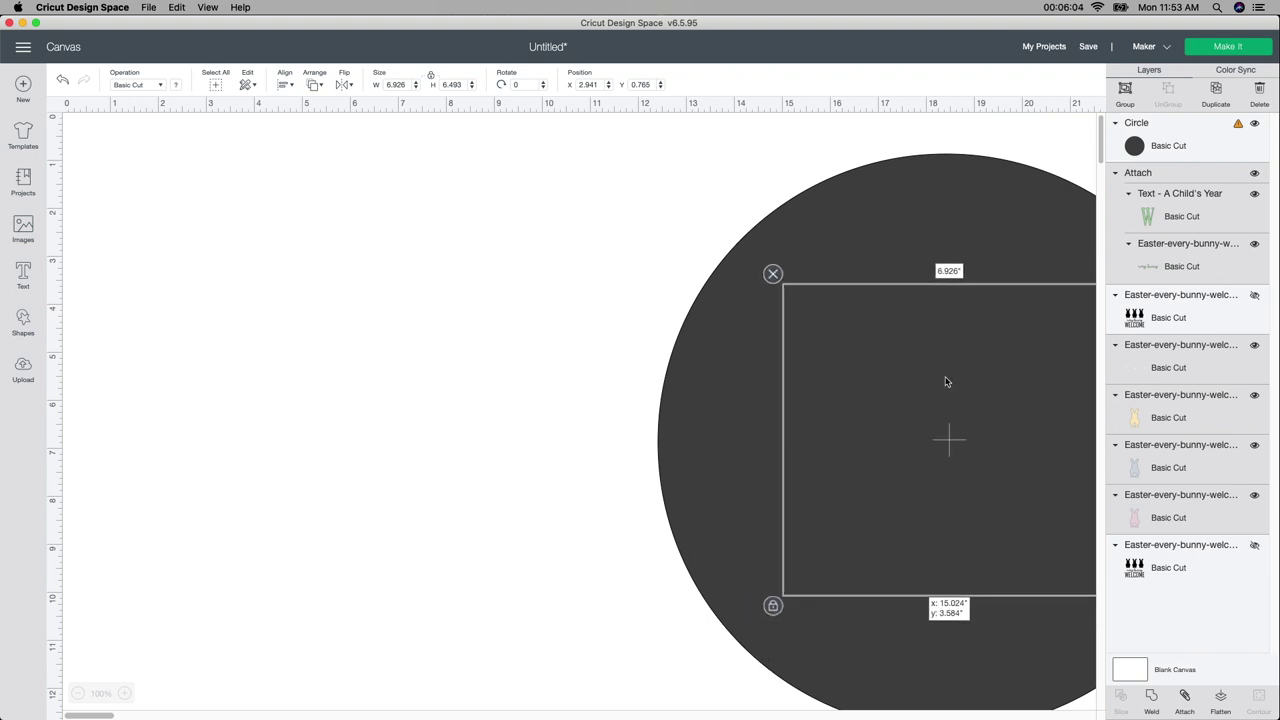
Step: Bring the selected bunnies and text to the front of the circle
left_click(78, 693)
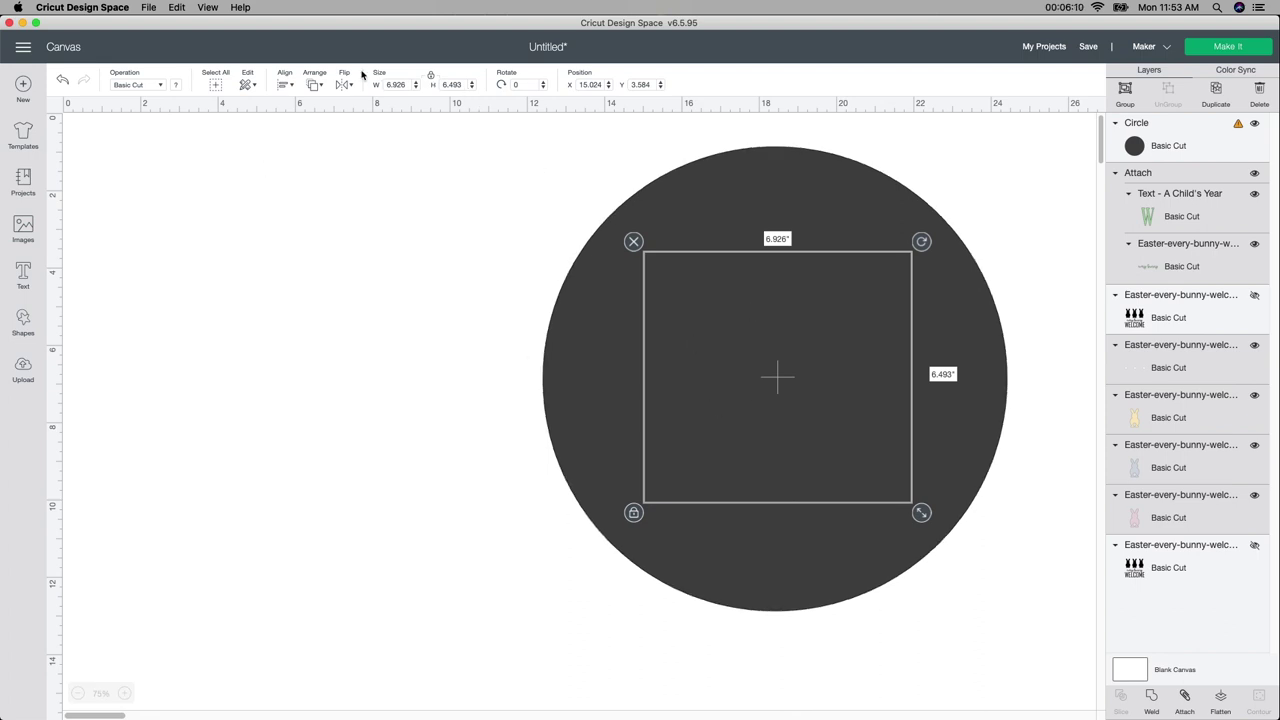
left_click(312, 86)
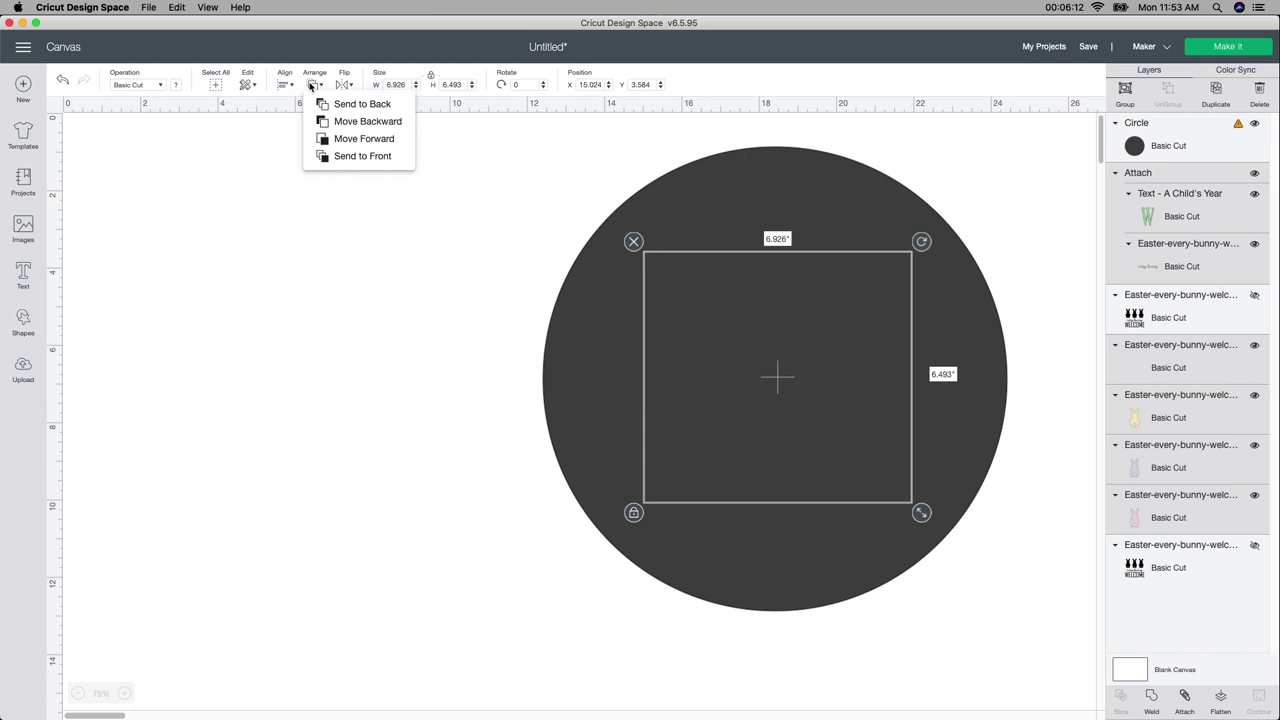
left_click(325, 154)
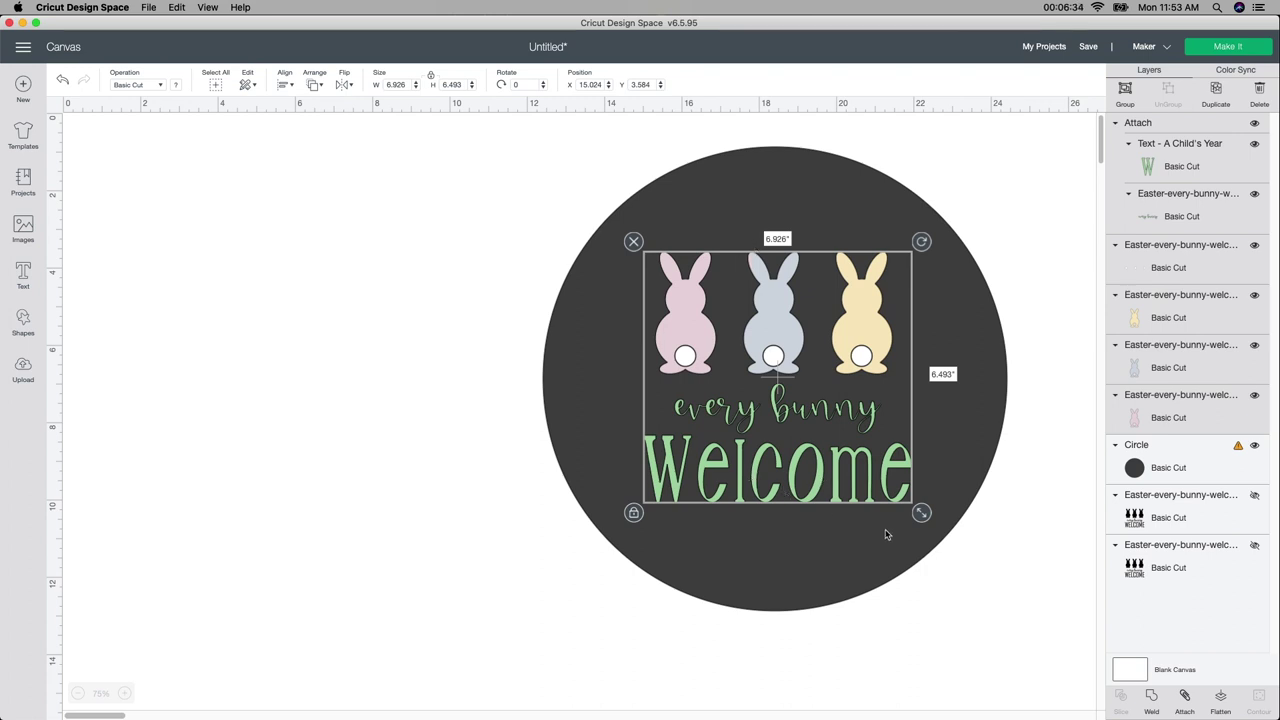
Step: Enlarge the whole bunny and text design to about 8.9 by 8.3 inches and center it within the circle
left_click_drag(921, 514, 986, 588)
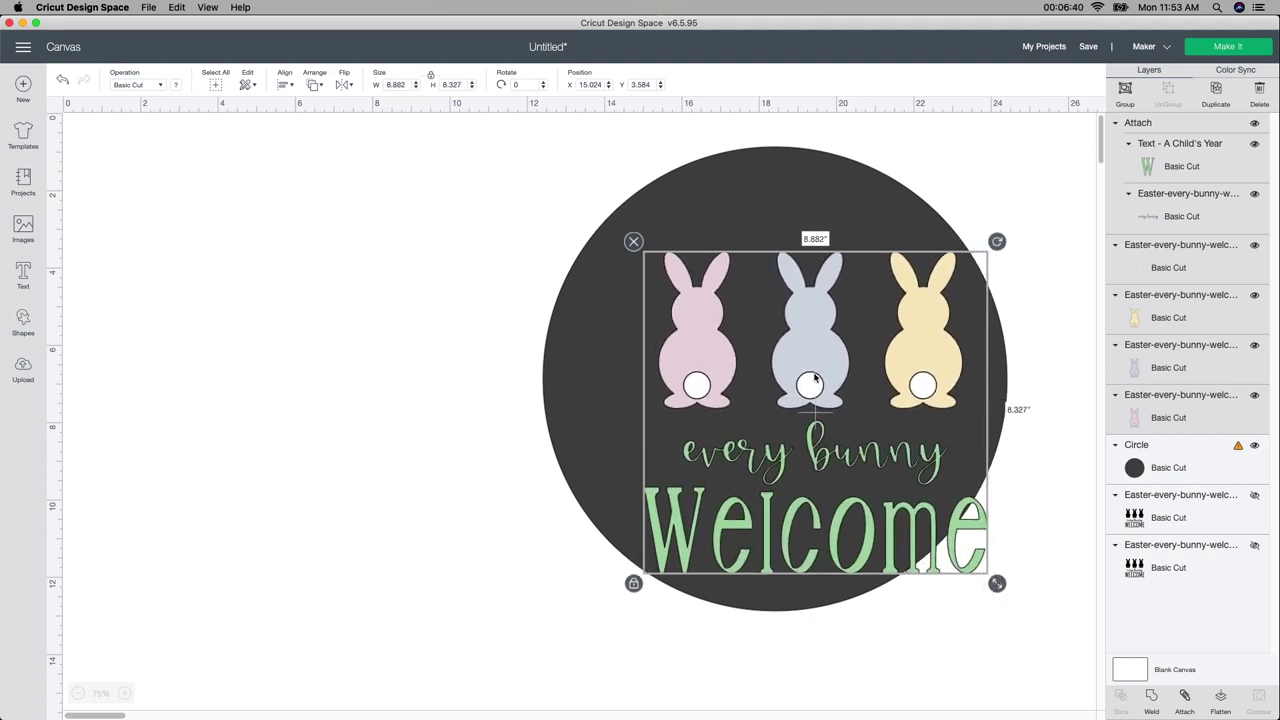
left_click_drag(824, 369, 788, 325)
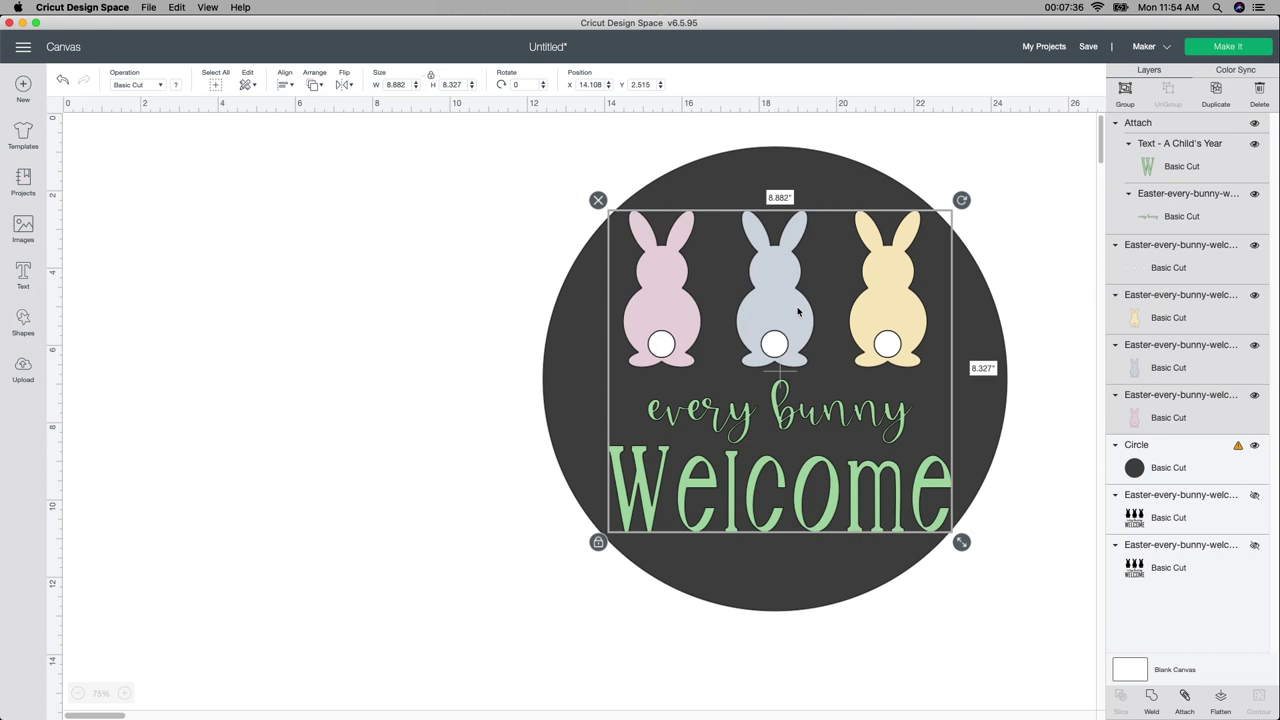
left_click(535, 652)
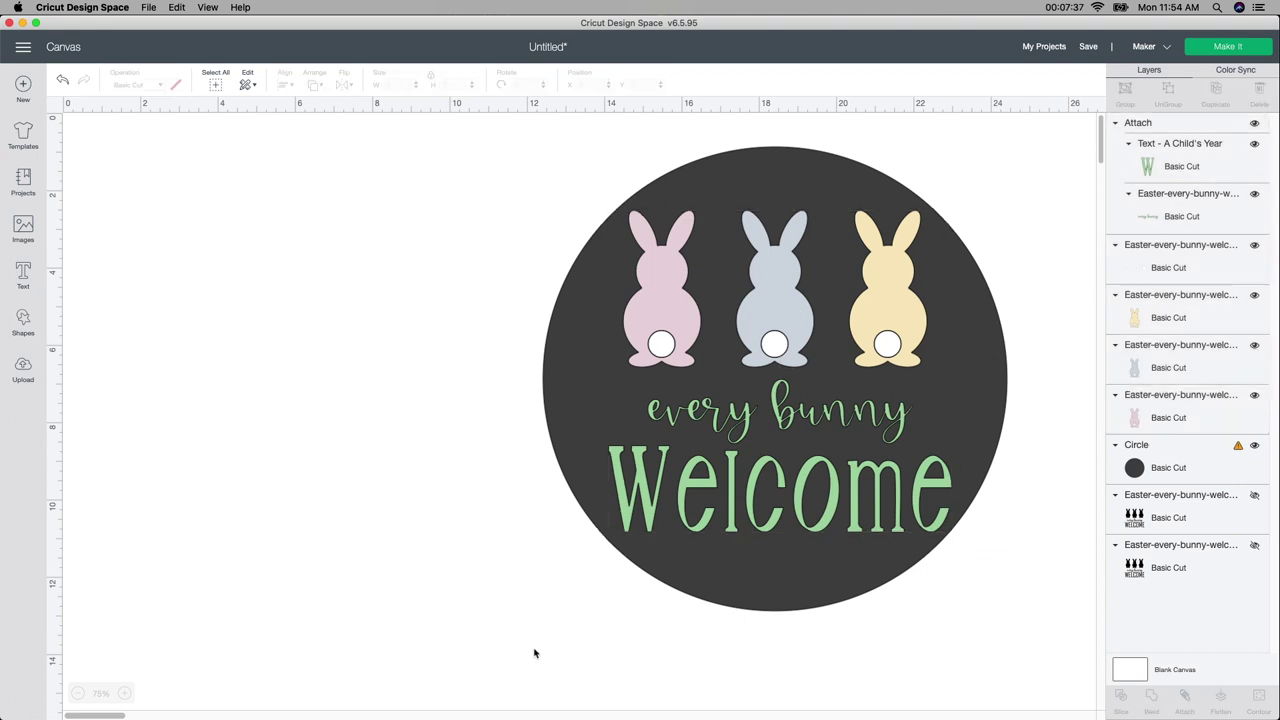
Step: Shrink the attached "every bunny Welcome" text to about 8 by 3.6 inches and center it below the bunnies at about X 14.5, Y 7.6
left_click(693, 523)
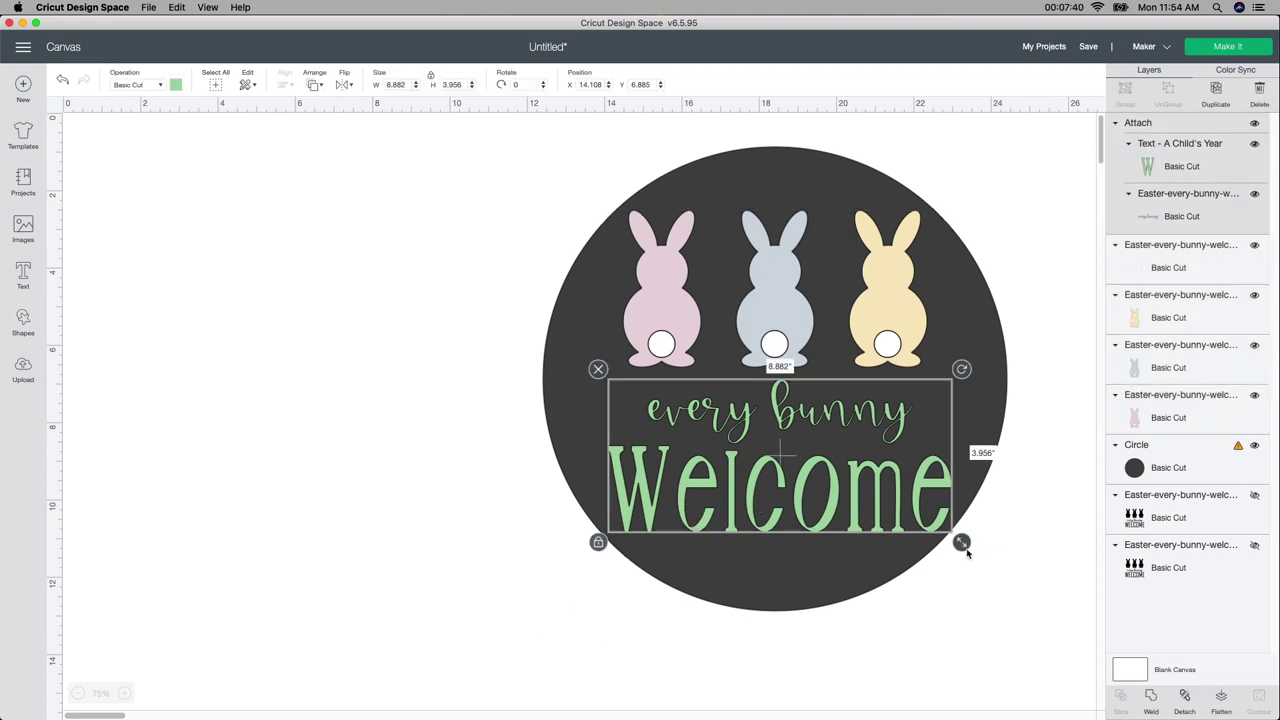
left_click_drag(965, 548, 929, 527)
left_click_drag(838, 476, 845, 490)
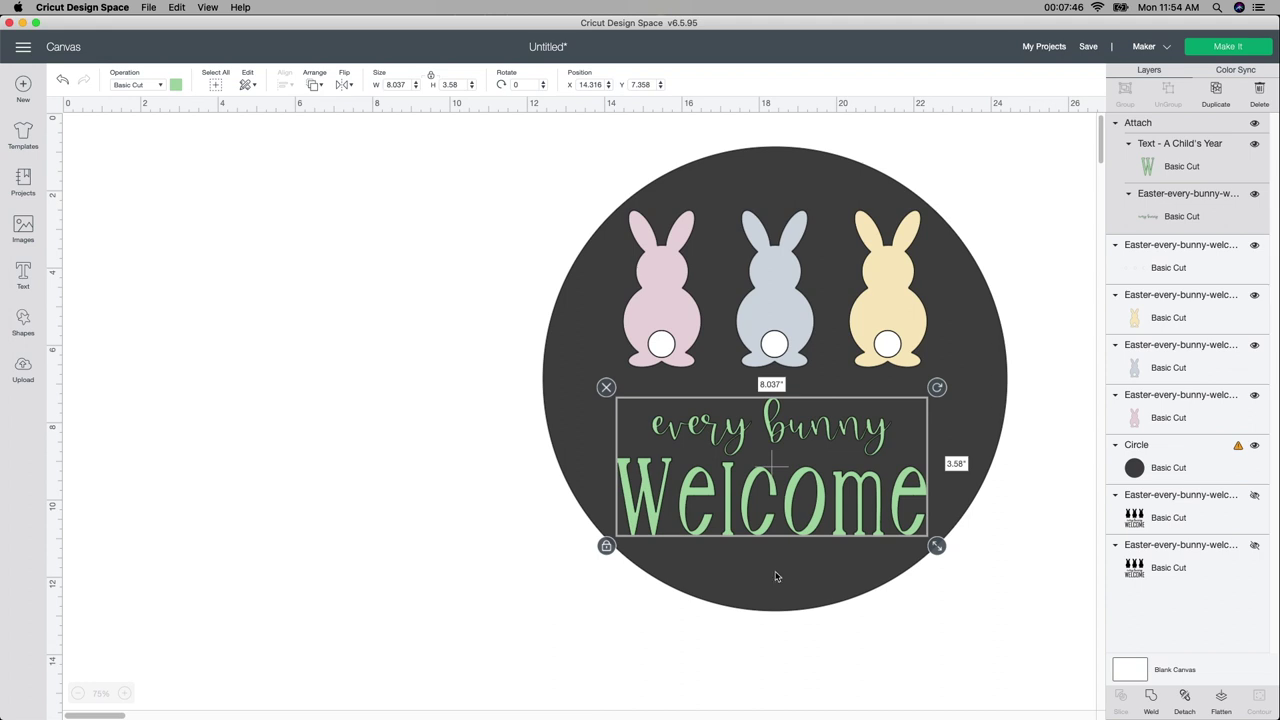
left_click(563, 589)
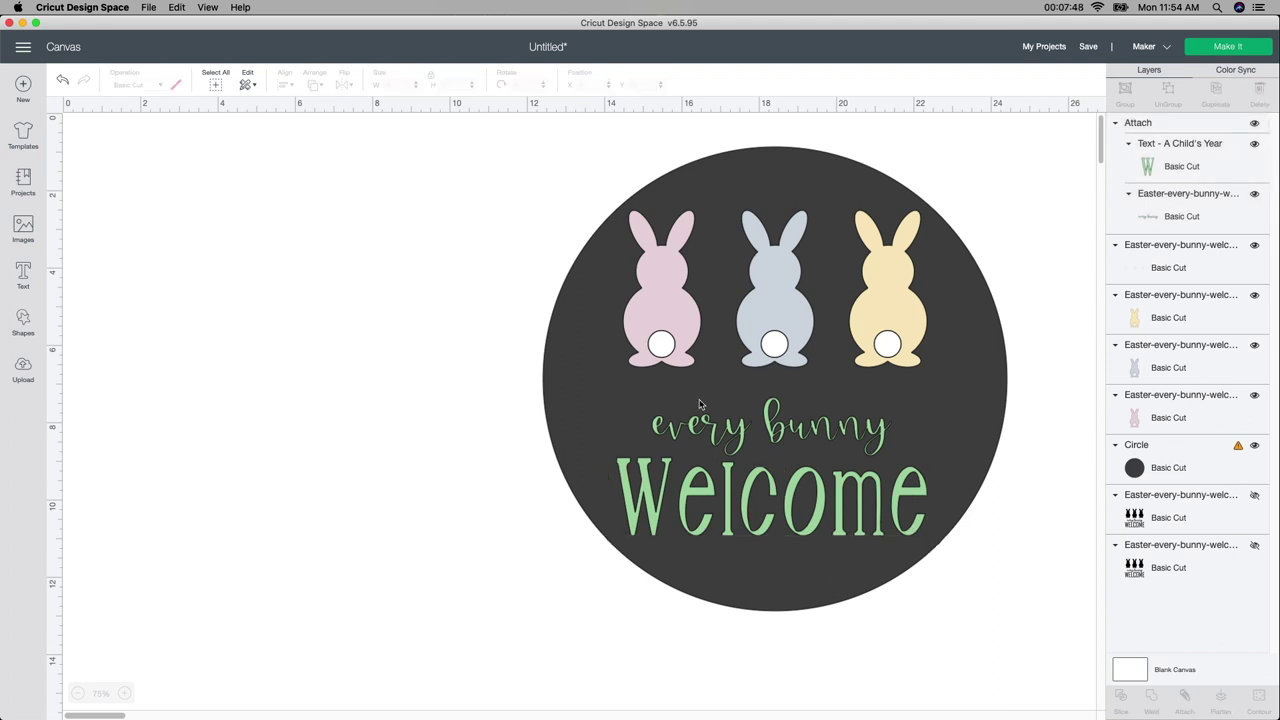
left_click_drag(818, 432, 826, 432)
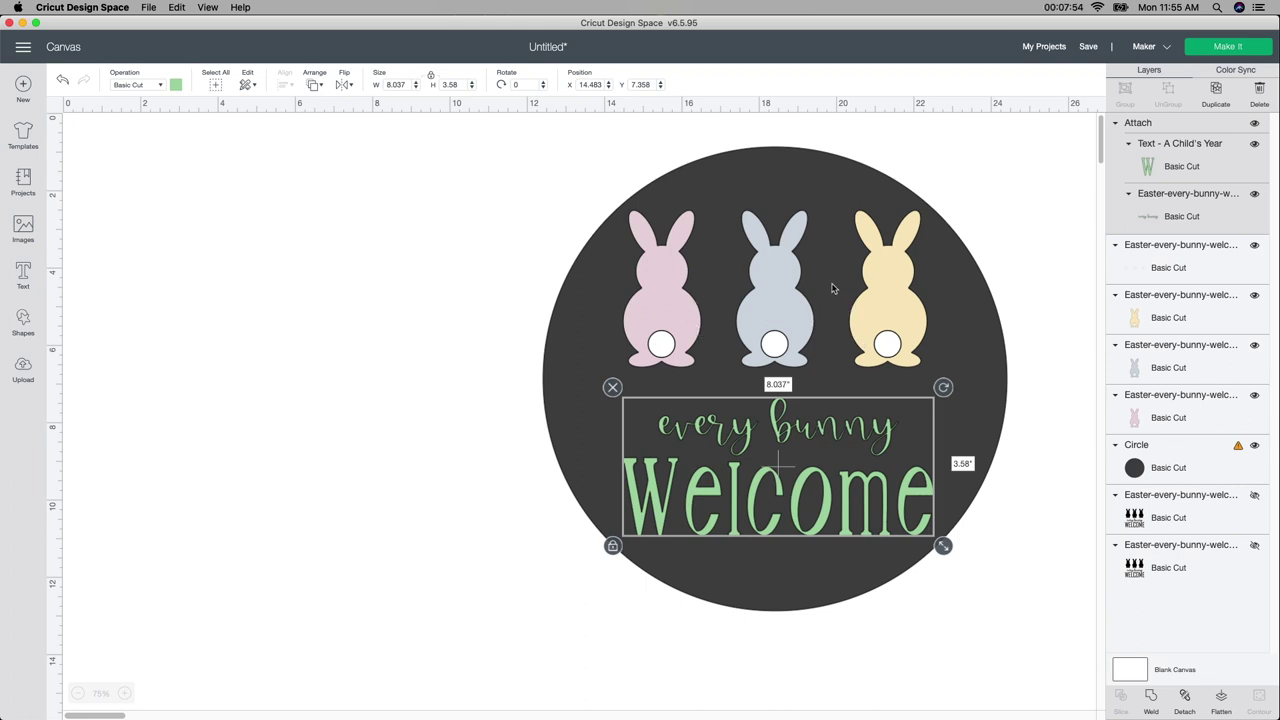
left_click_drag(816, 477, 815, 485)
left_click(1018, 592)
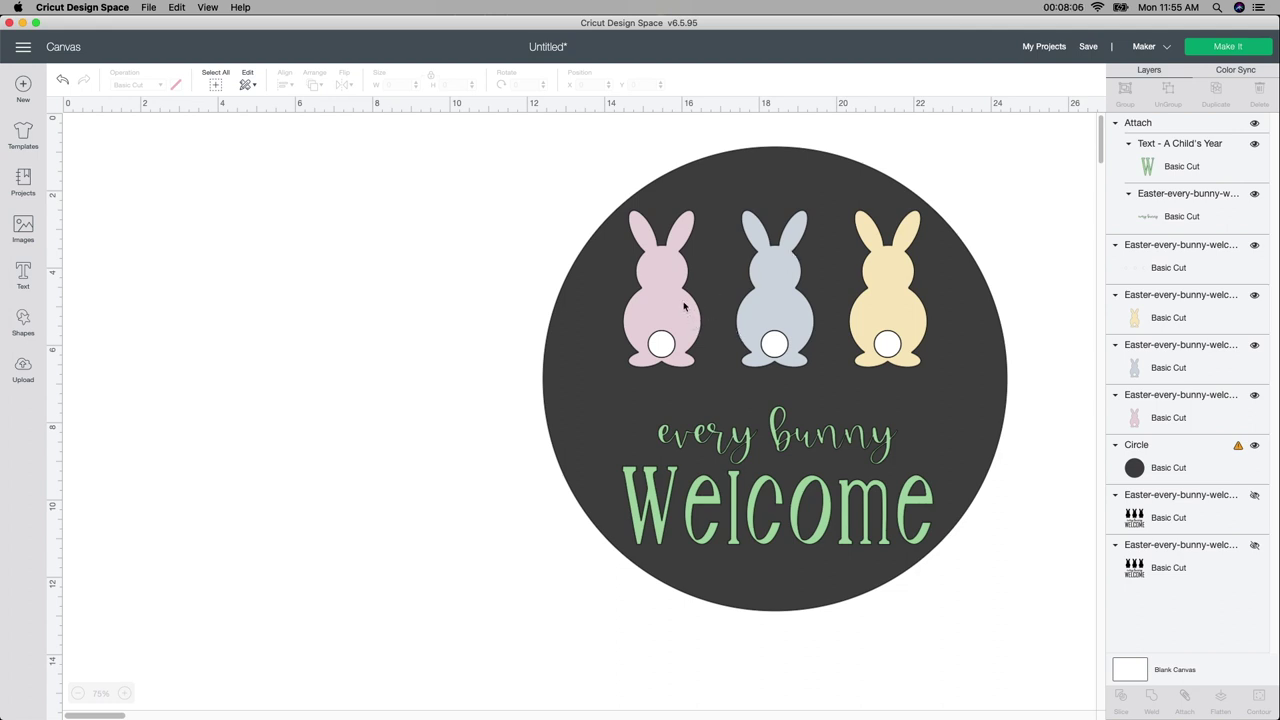
Step: Delete the layer of three white tail circles from the bunnies
left_click(685, 307)
left_click_drag(685, 307, 685, 298)
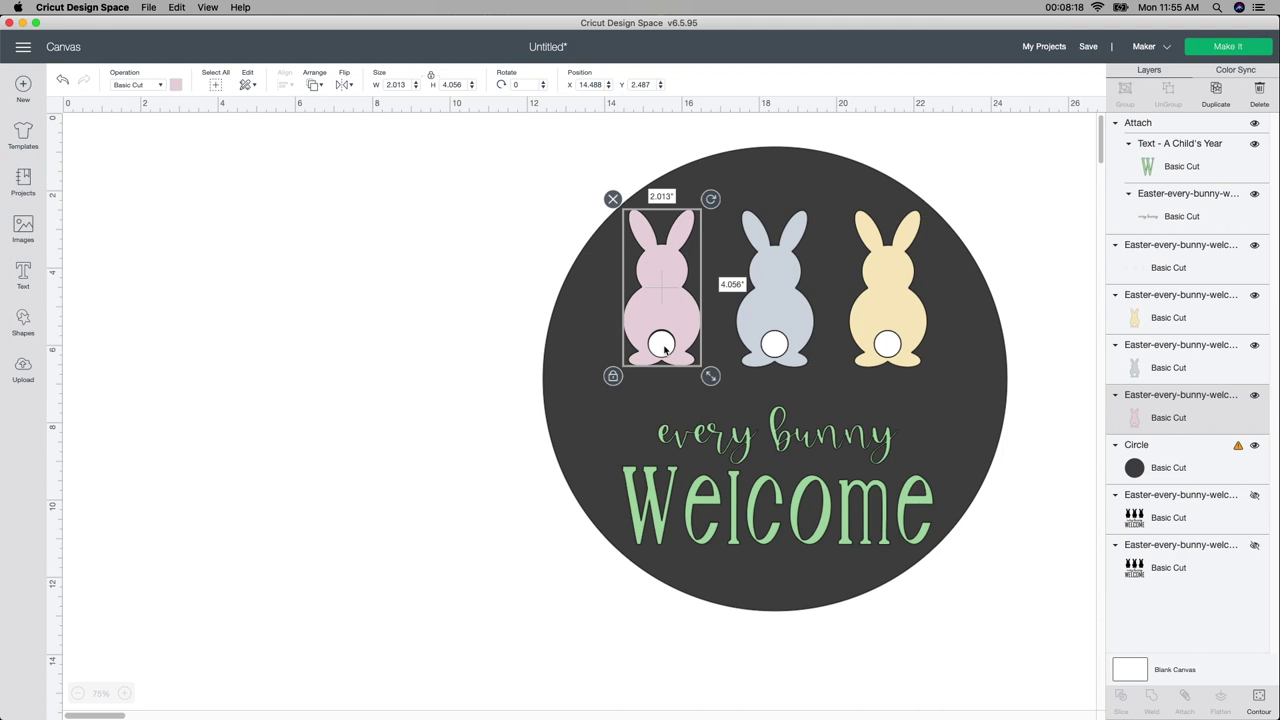
left_click(666, 344)
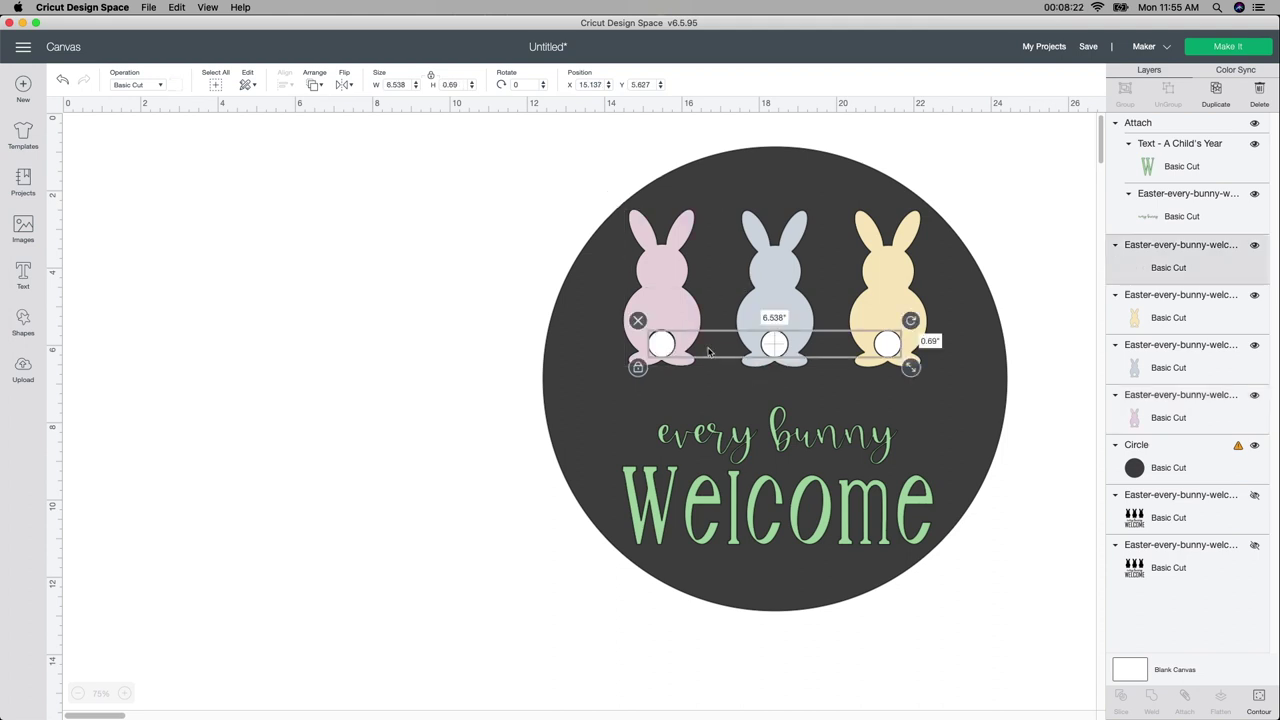
left_click(638, 320)
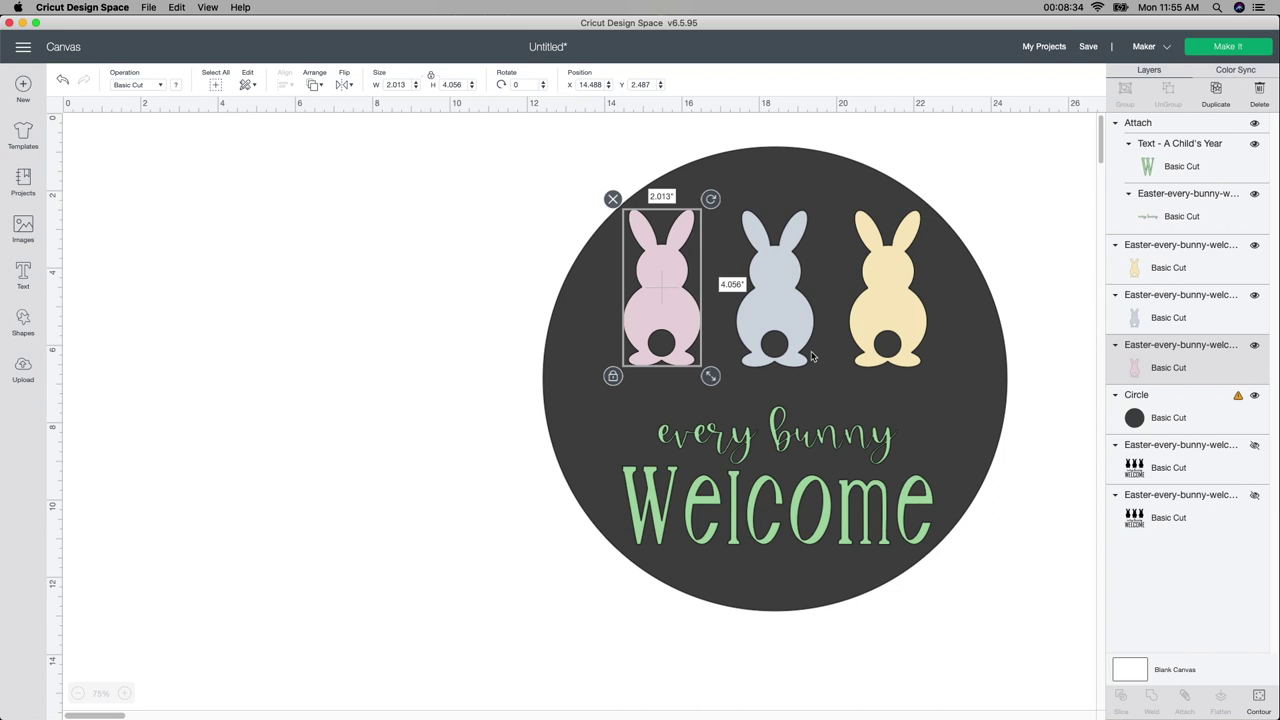
Step: Move the 12-inch circle out from behind the design and delete it
left_click(900, 560)
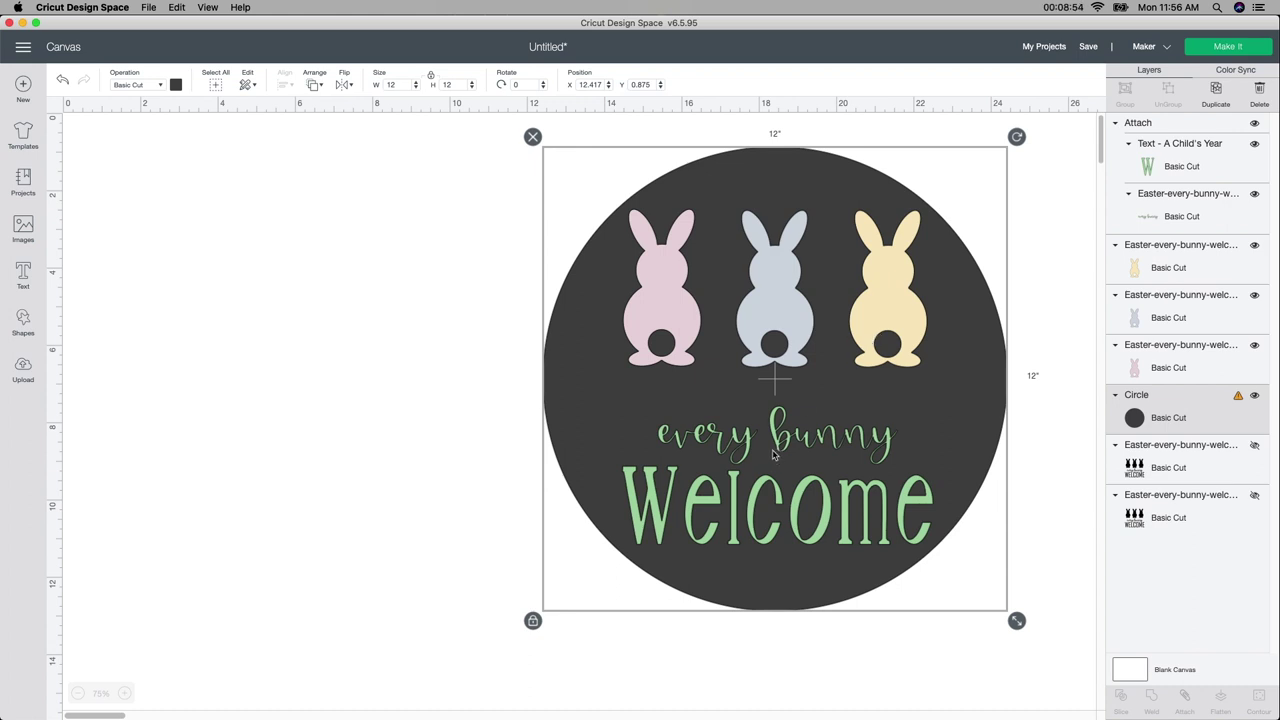
left_click_drag(732, 174, 238, 227)
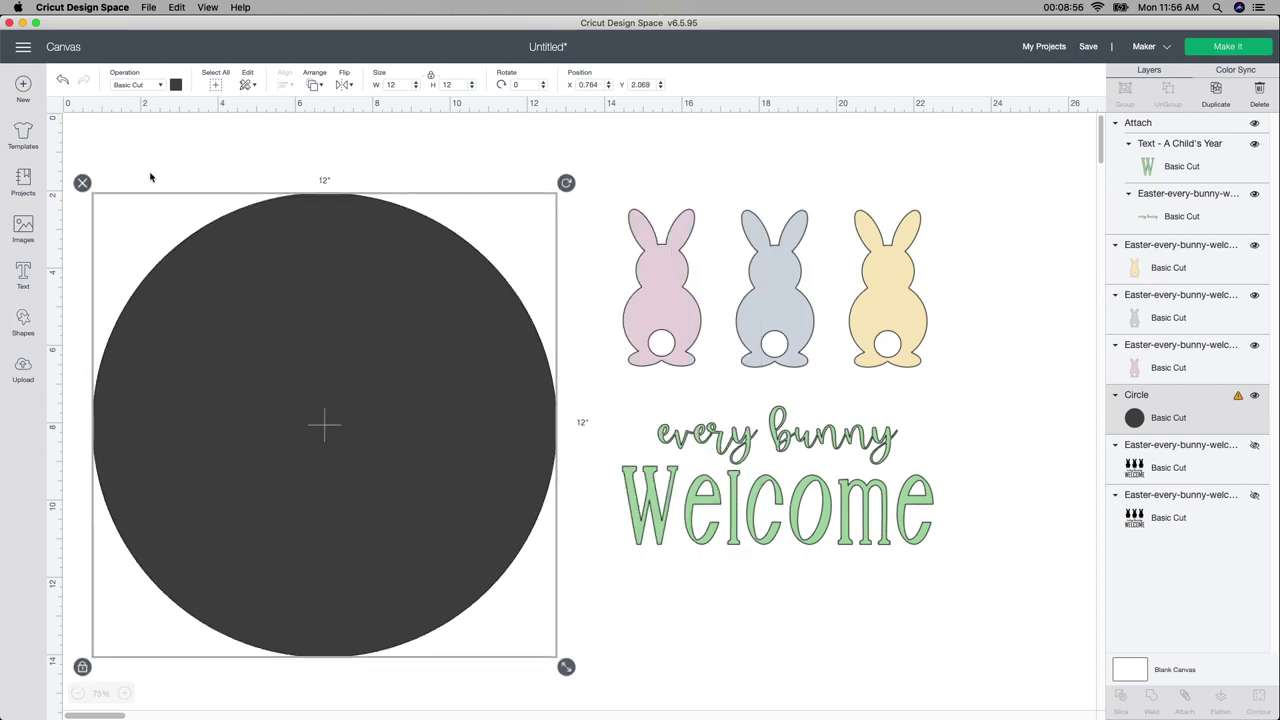
left_click(84, 183)
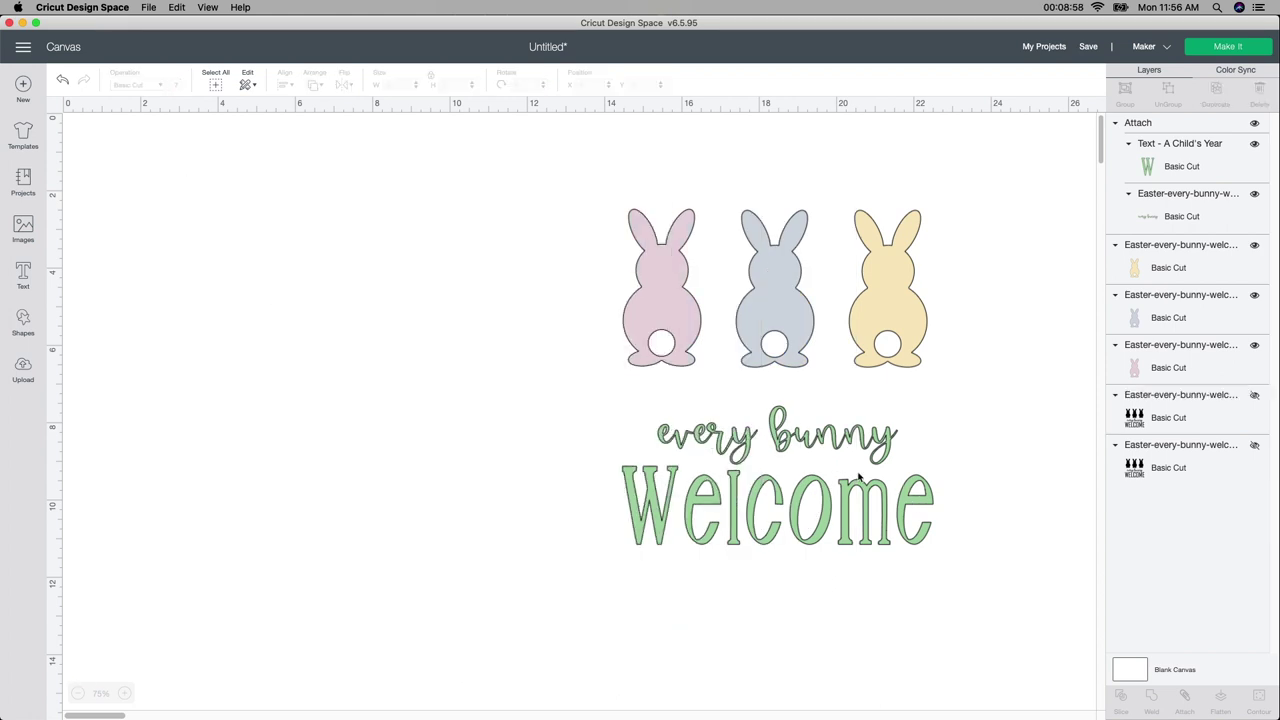
Step: Weld the attached "every bunny" and "Welcome" text into a single shape
left_click(916, 505)
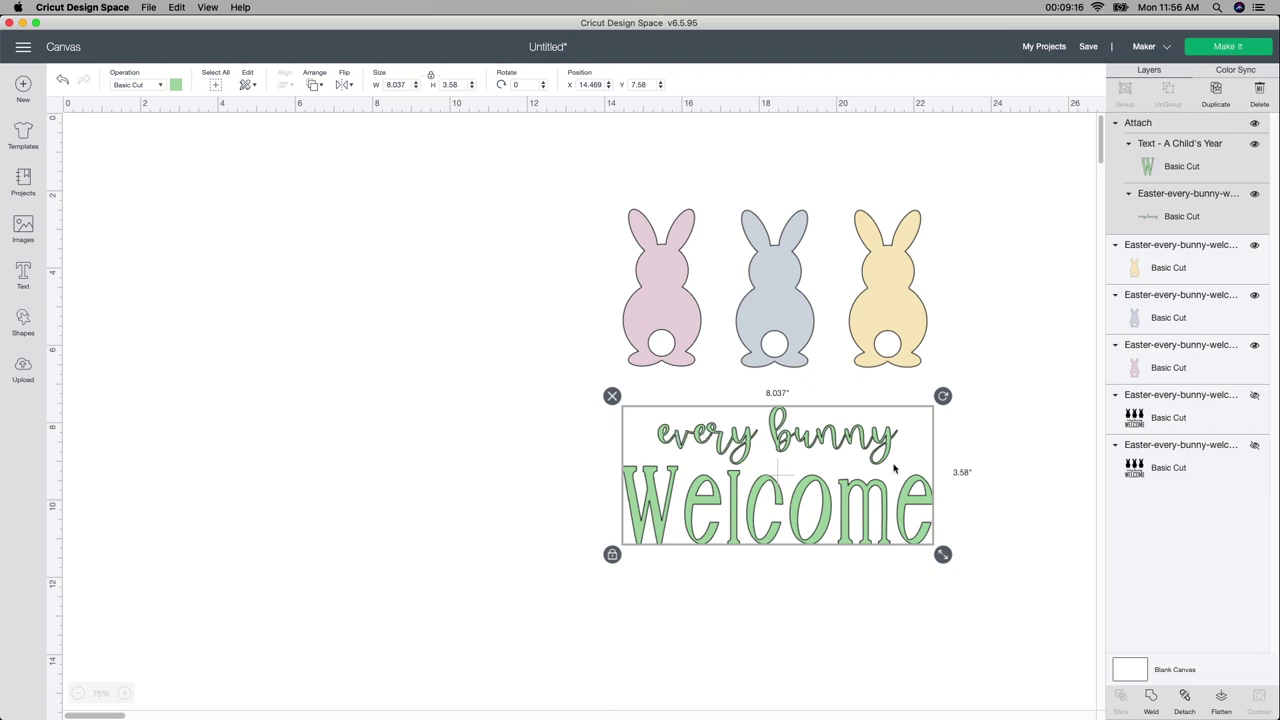
left_click(1151, 697)
left_click(840, 510)
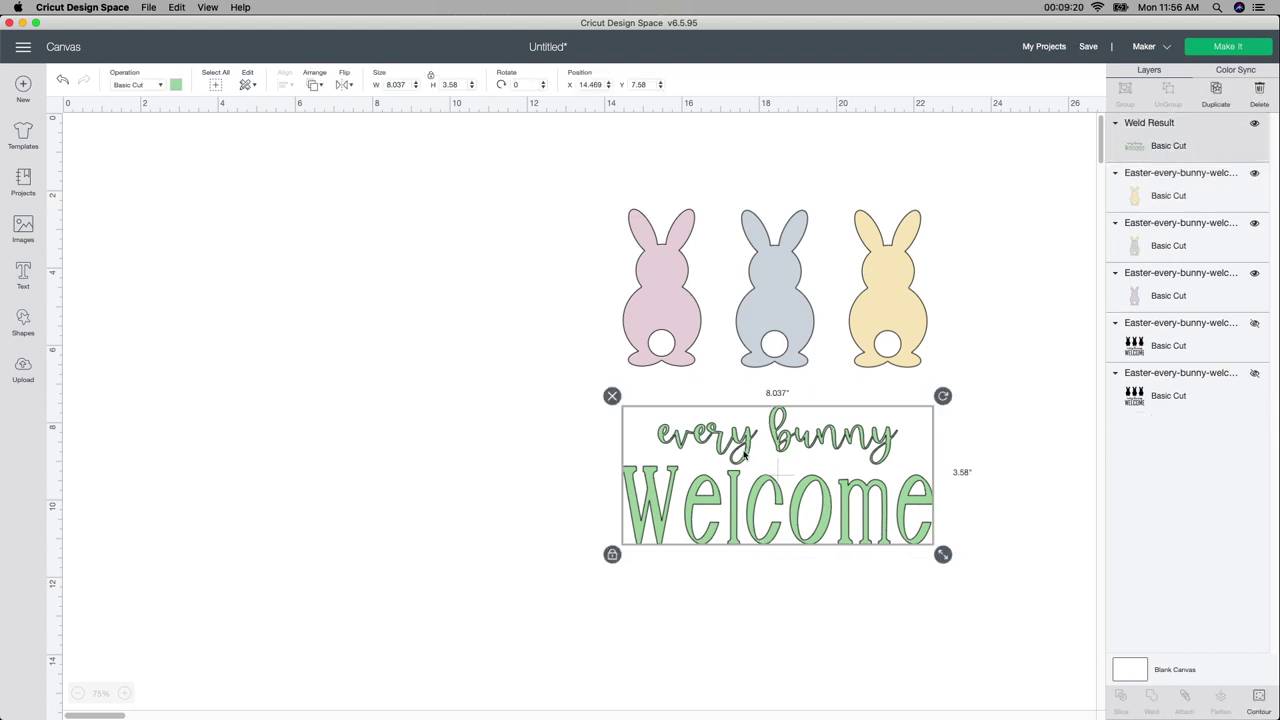
Step: Send the project to be made, check the green text mat, and continue to the machine connection stage
left_click(1244, 50)
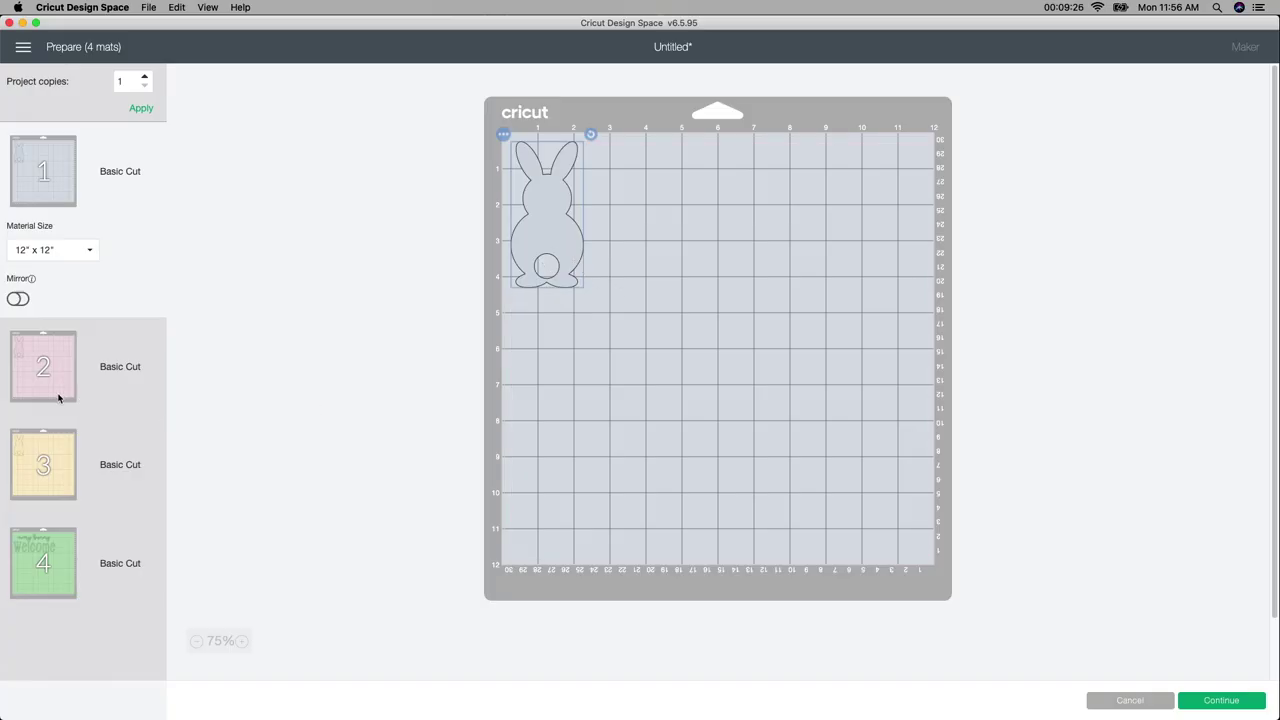
left_click(30, 542)
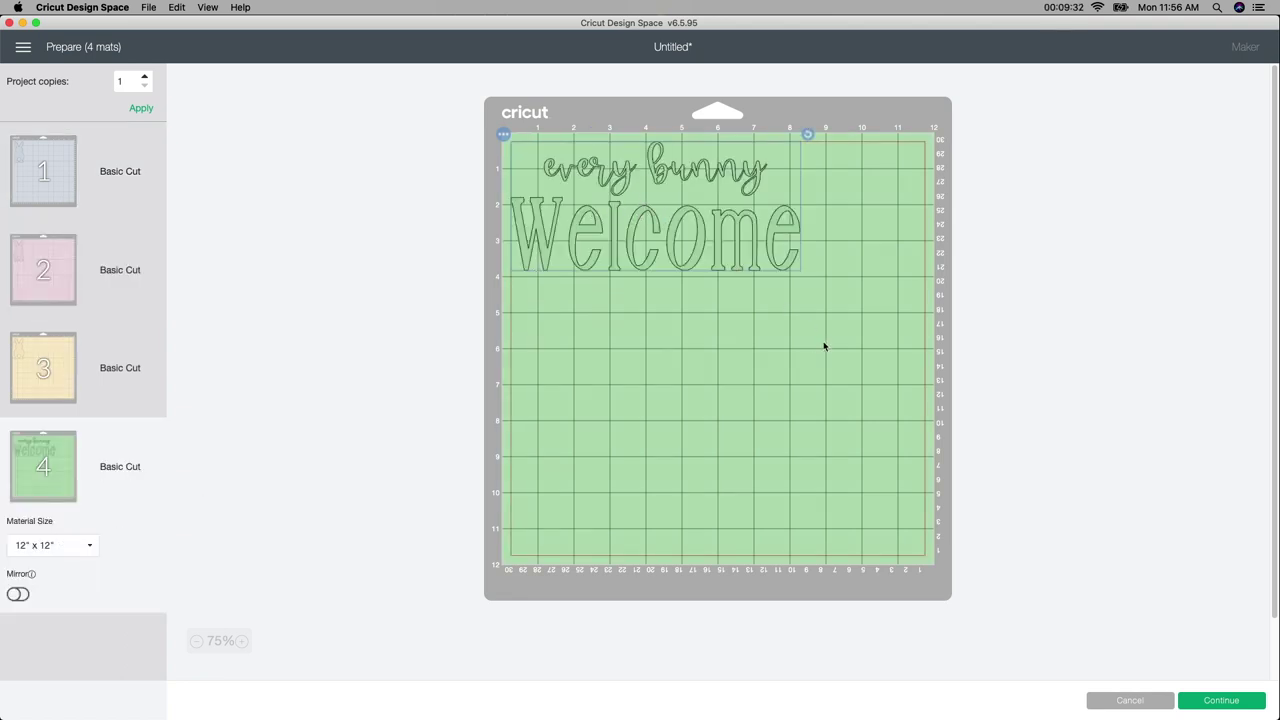
left_click(1215, 704)
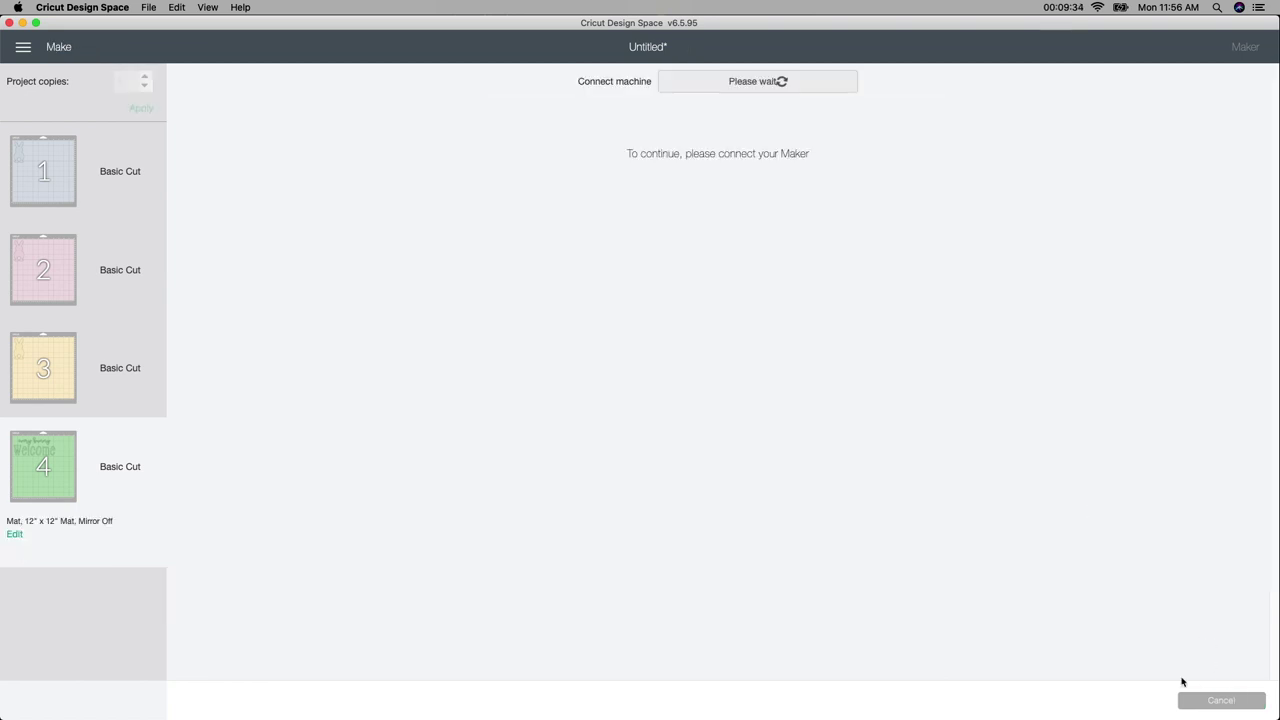